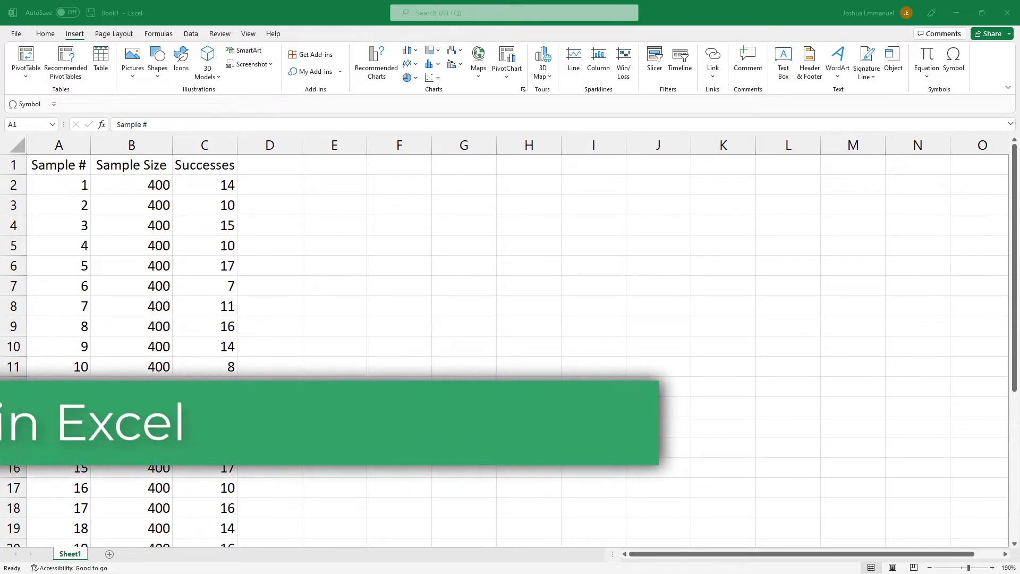
Head column D 'p' and fill the formula =C2/B2 down every sample row
click(292, 162)
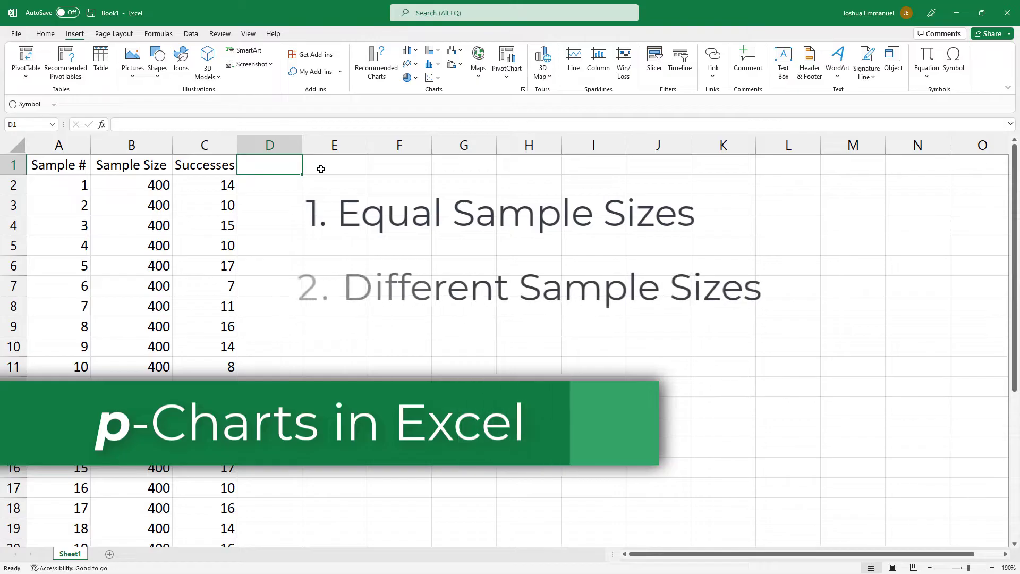
text(p)
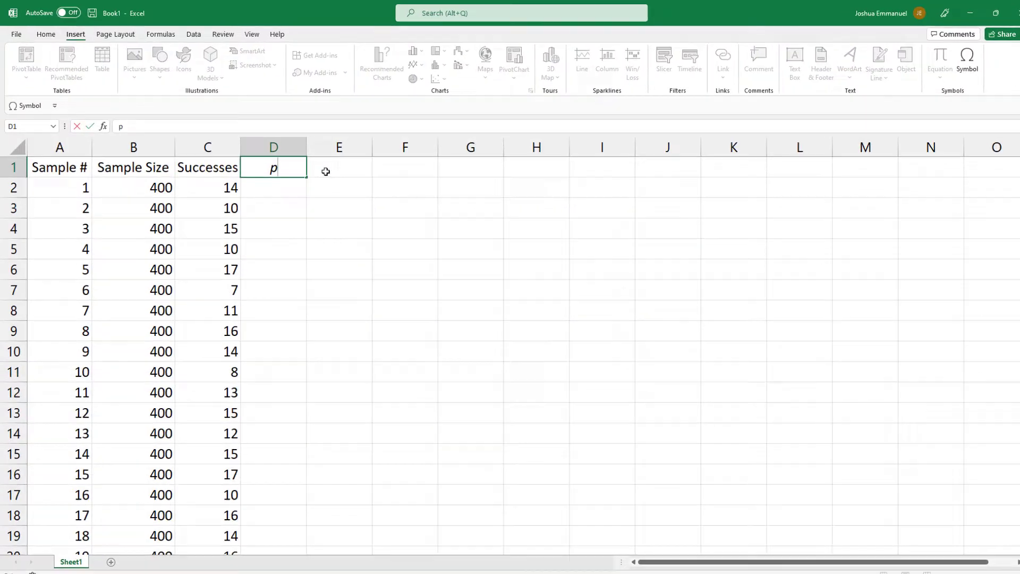
key(Return)
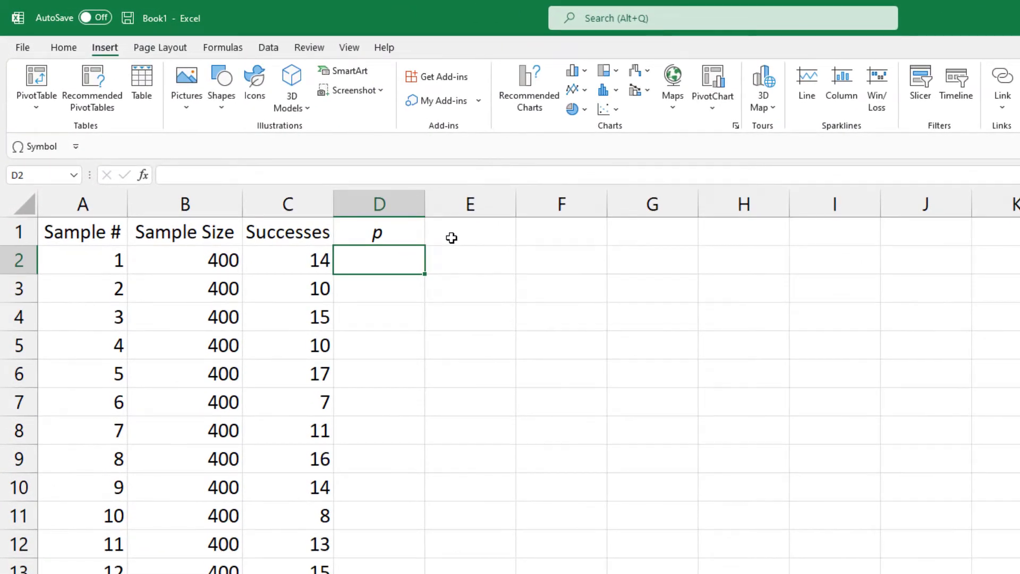
text(=)
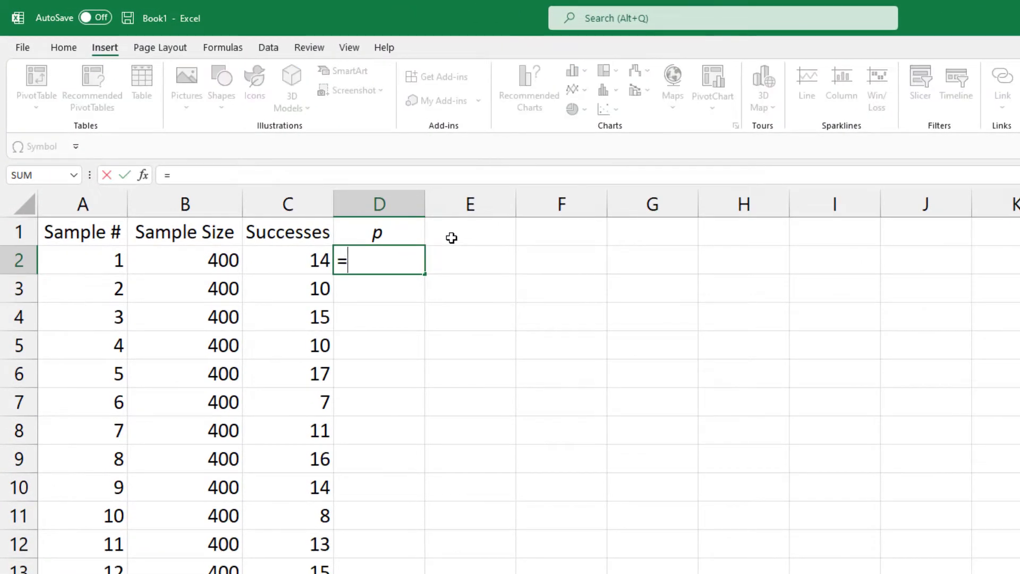
click(251, 259)
text(/)
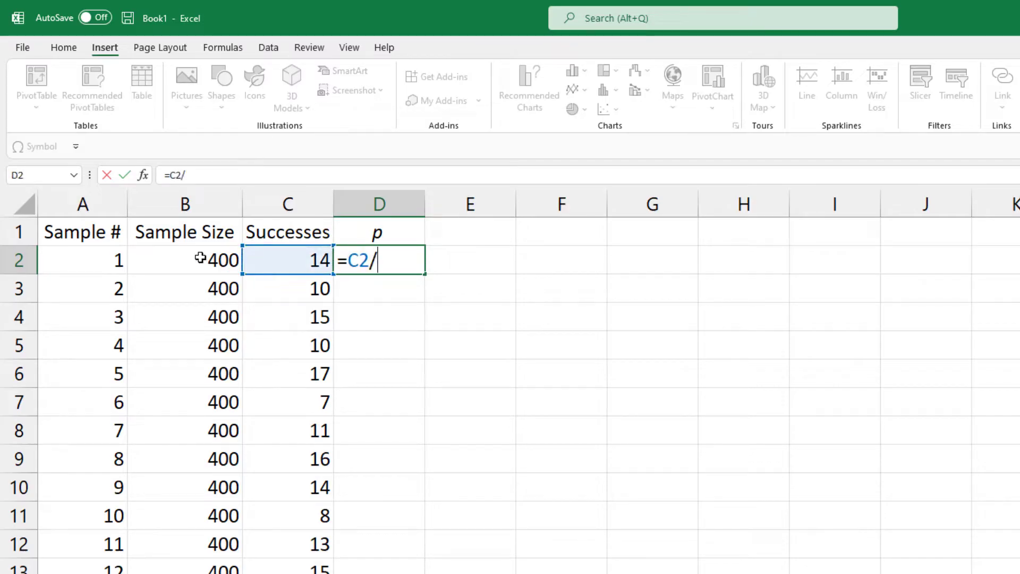
click(199, 254)
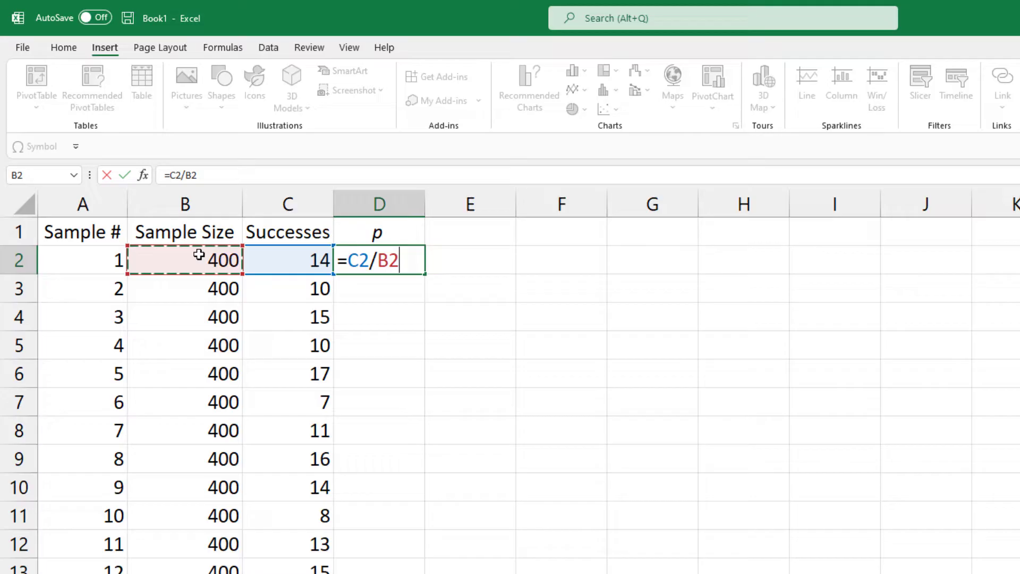
key(ctrl+Return)
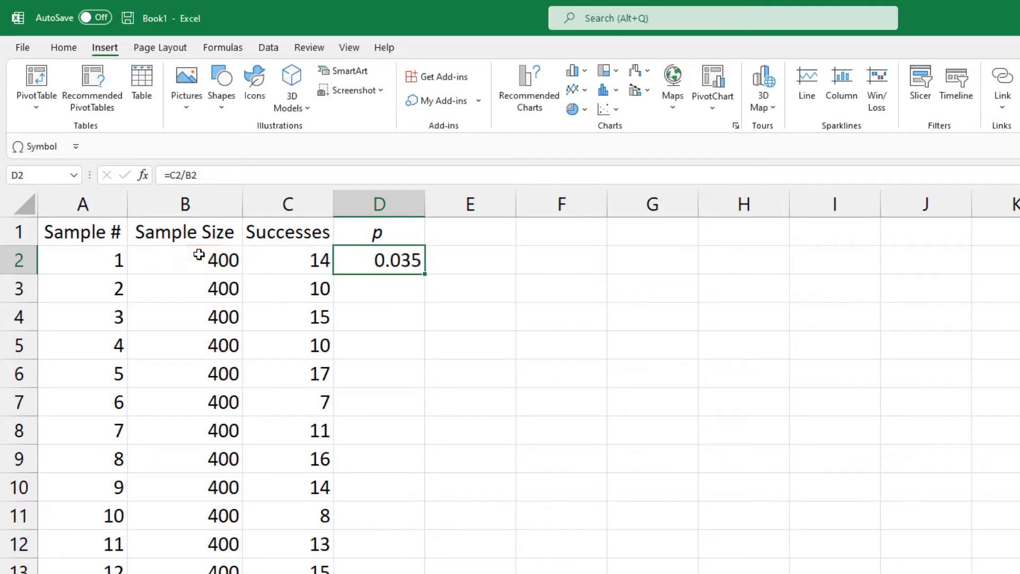
double_click(426, 277)
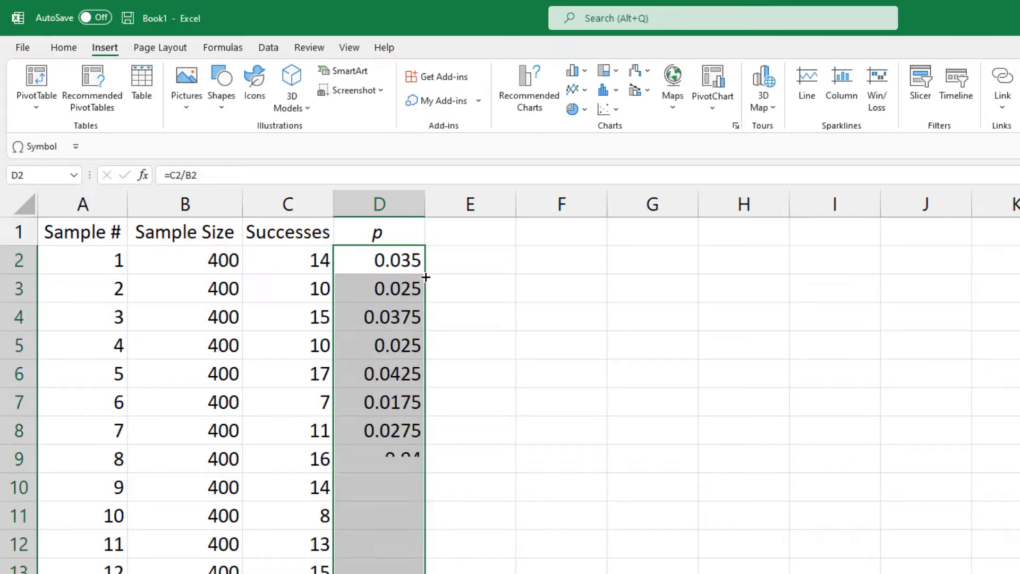
Enter p̄ in E1 by adding a combining macron symbol over p
click(435, 232)
text(p)
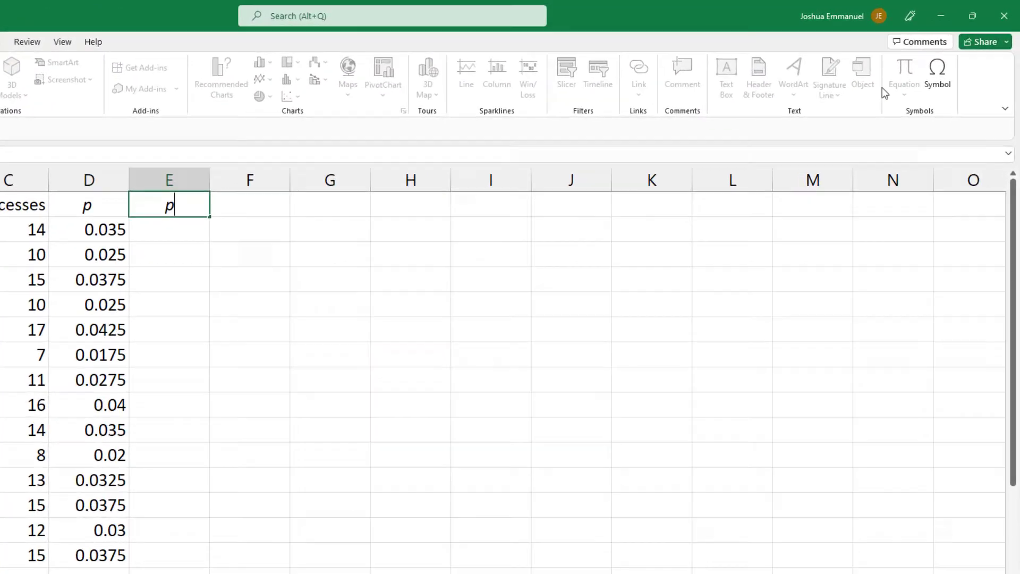
click(954, 62)
click(792, 241)
click(729, 365)
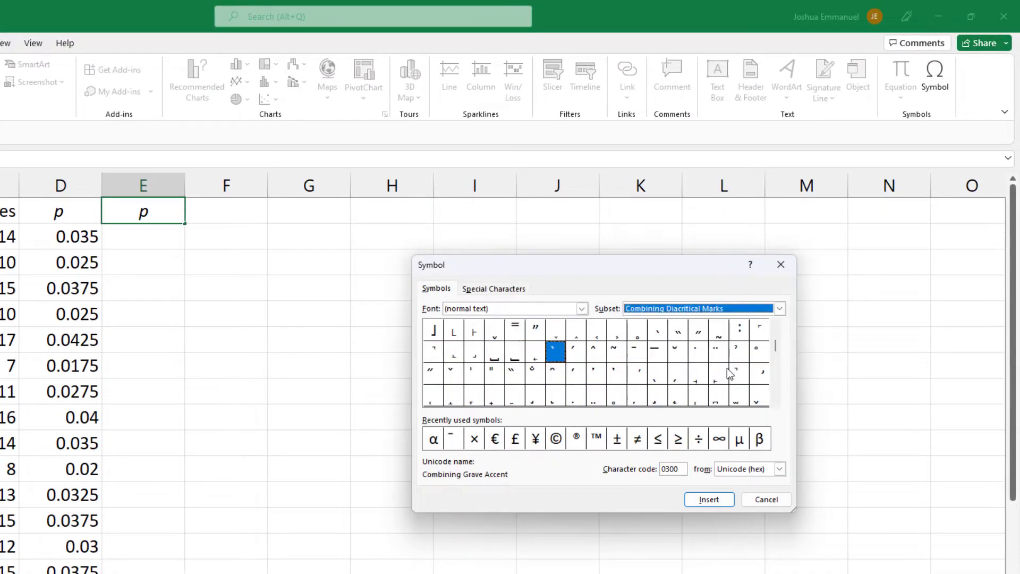
click(634, 351)
click(709, 499)
click(766, 500)
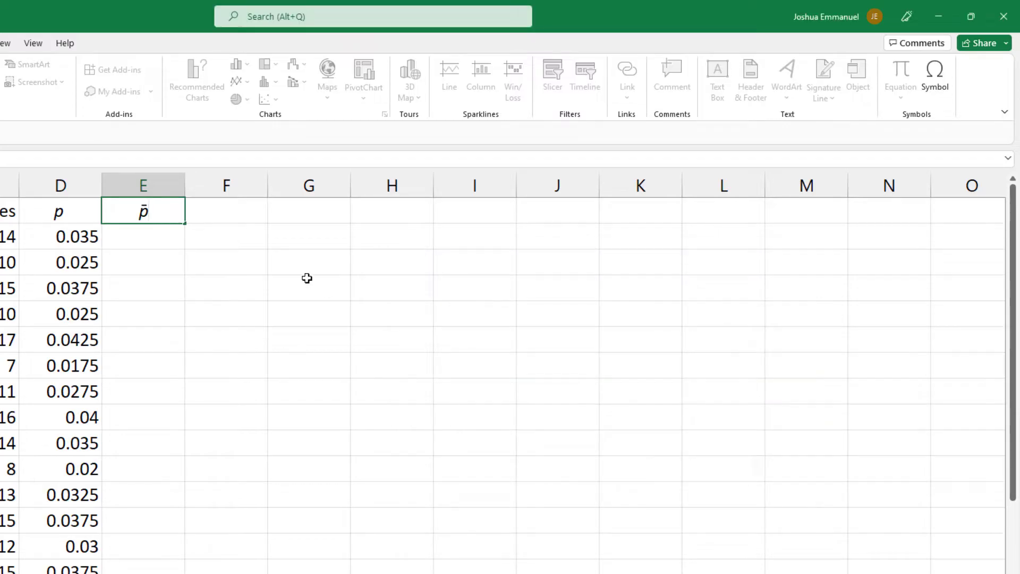
Enter the headers LCL in F1 and UCL in G1
click(241, 212)
text(LCL)
key(Tab)
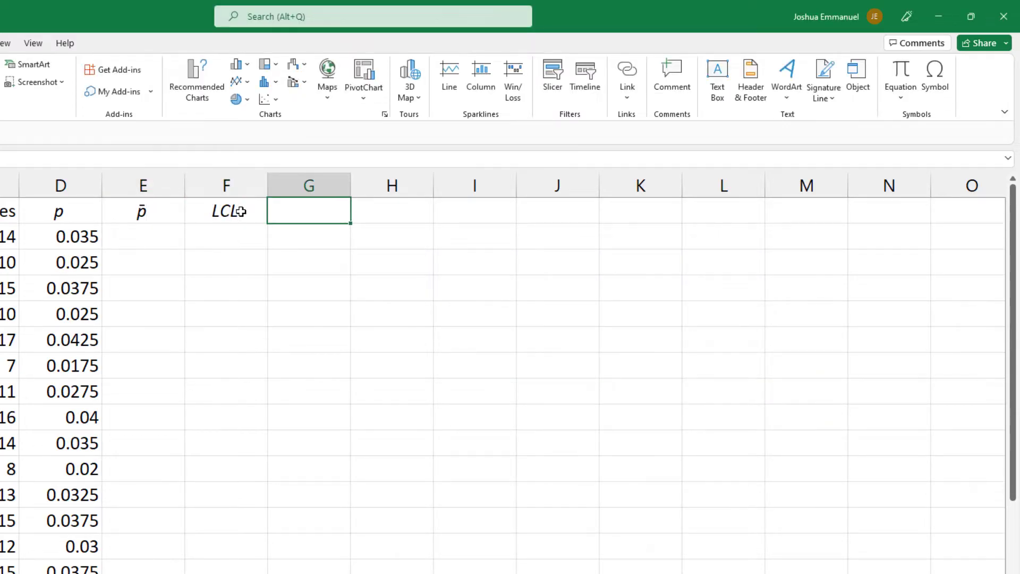
text(UCL)
key(Return)
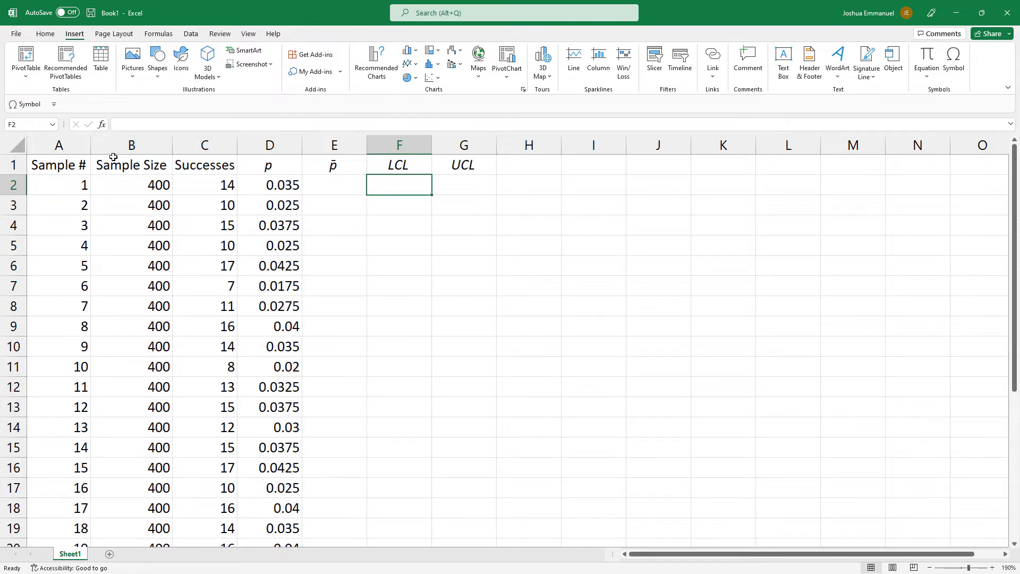
Split the window below row 4, freeze the panes there, and scroll toward the table's bottom
click(75, 165)
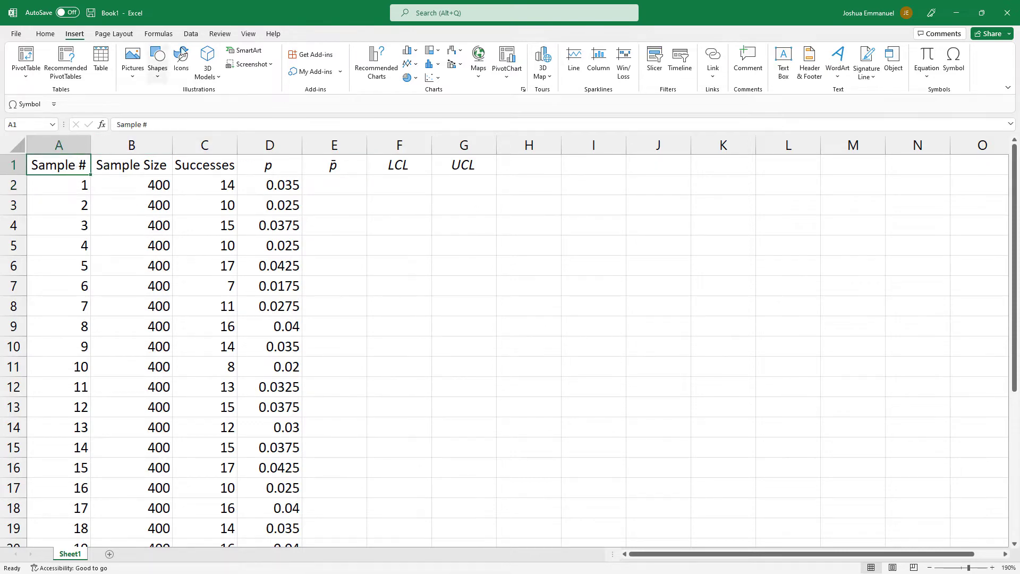
click(247, 34)
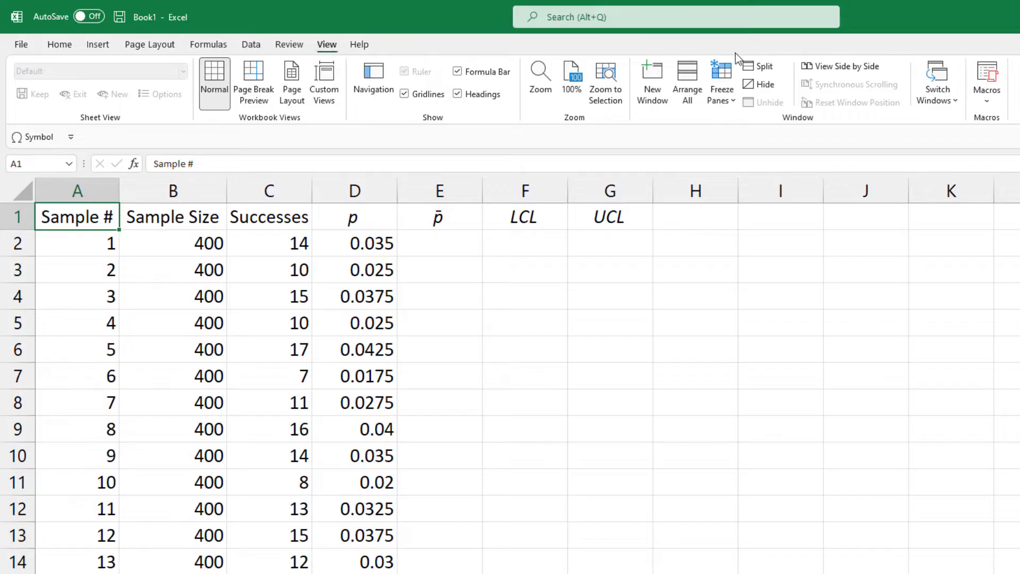
click(748, 67)
drag(569, 467, 582, 306)
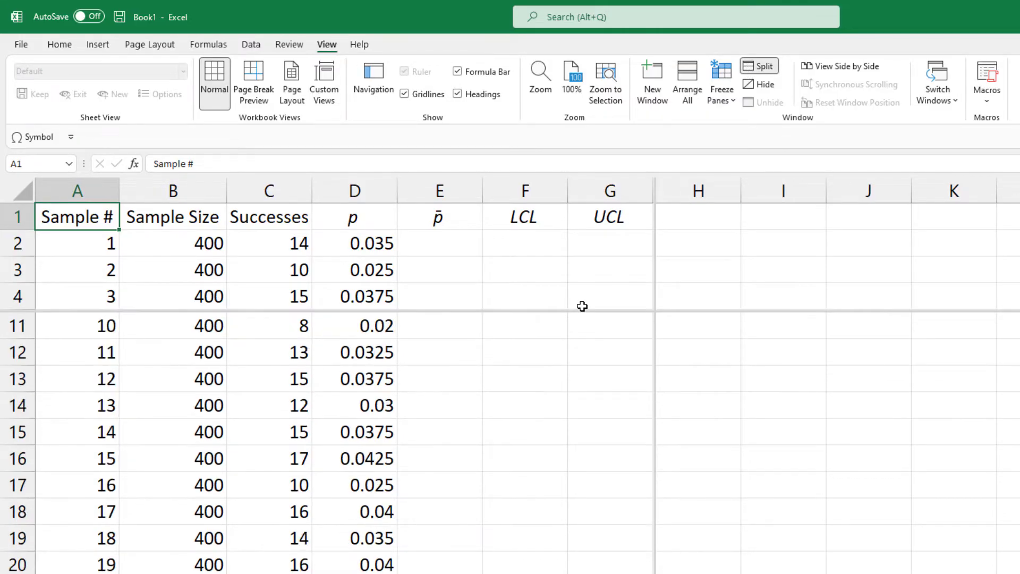
click(718, 85)
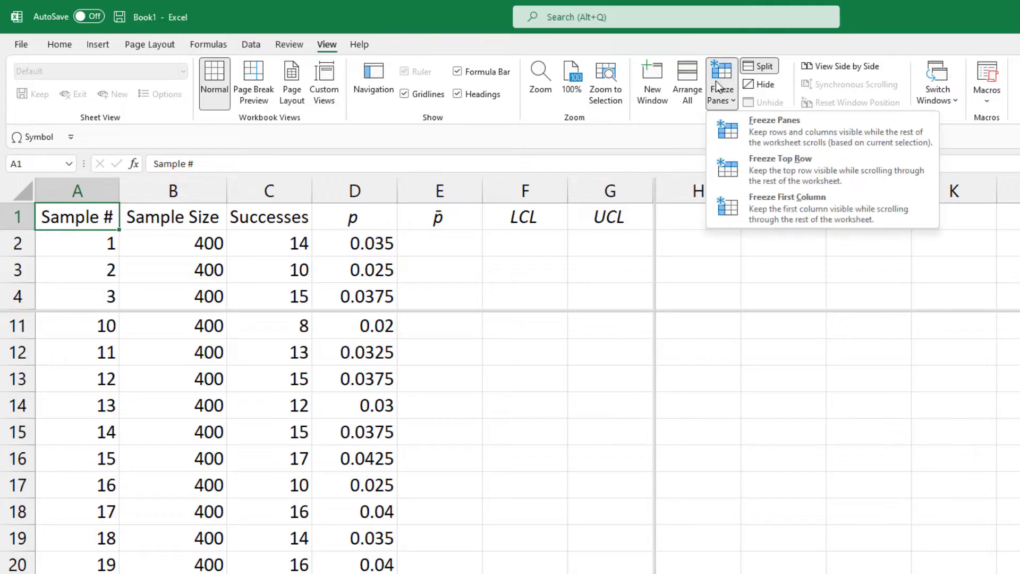
click(751, 129)
scroll(524, 477, down, 5)
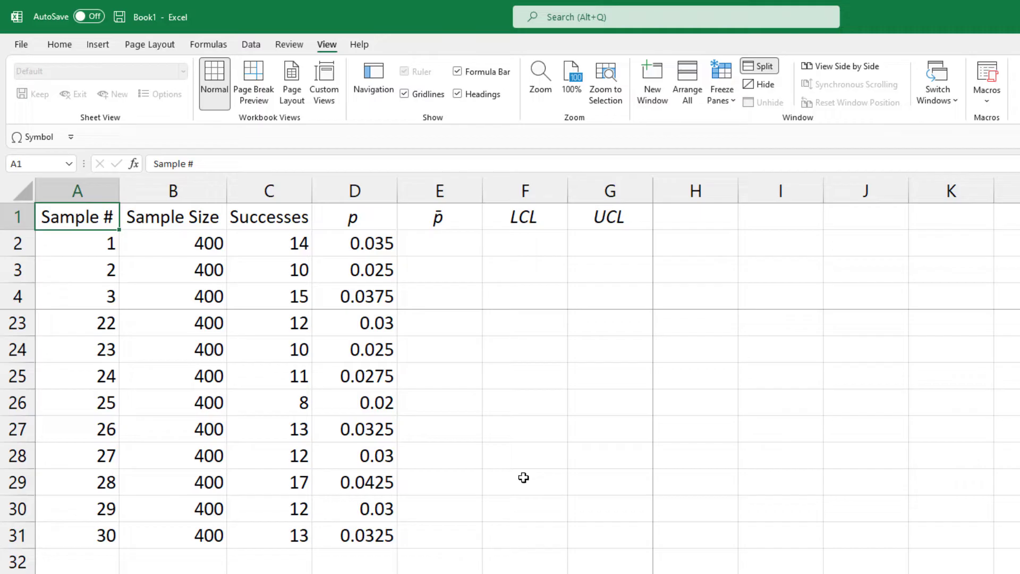
Add a Total row 32 summing Sample Size (12000) and Successes (384)
click(214, 485)
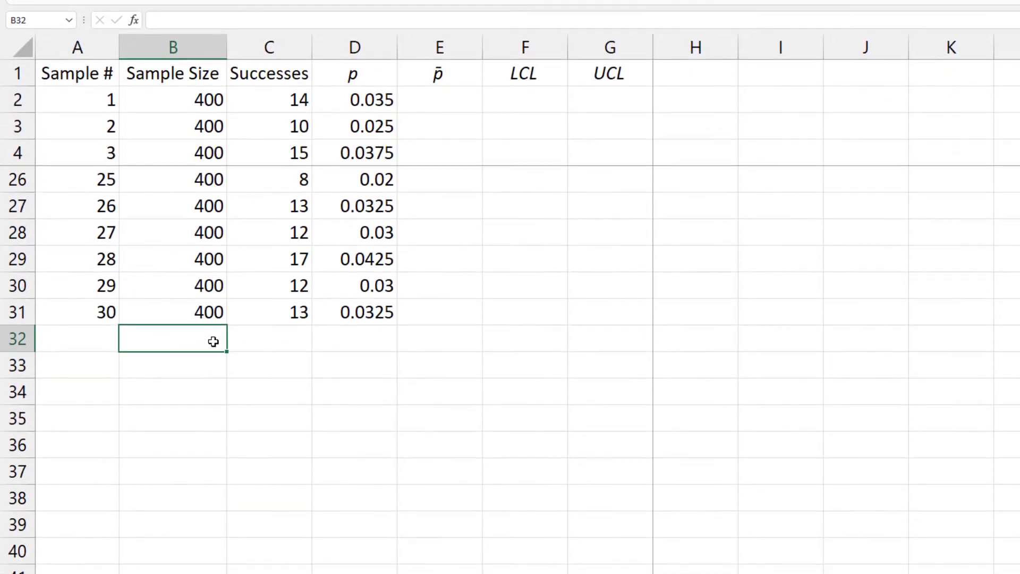
key(alt+equal)
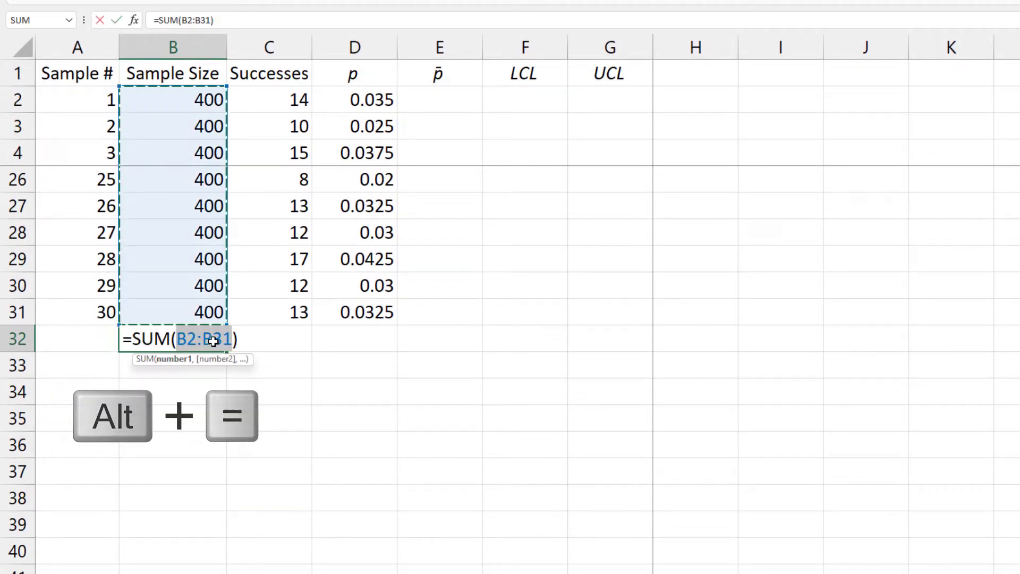
key(Return)
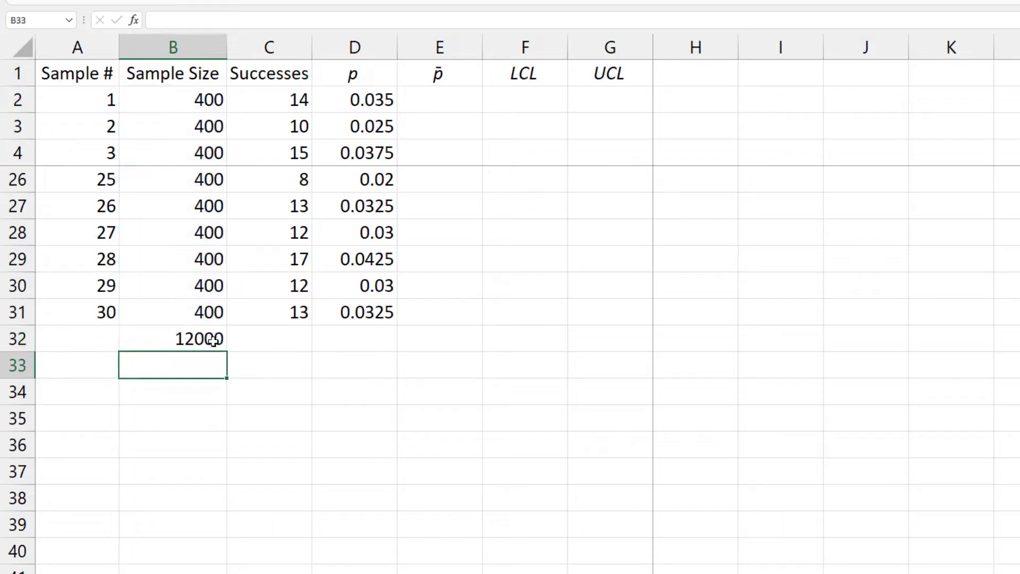
click(192, 348)
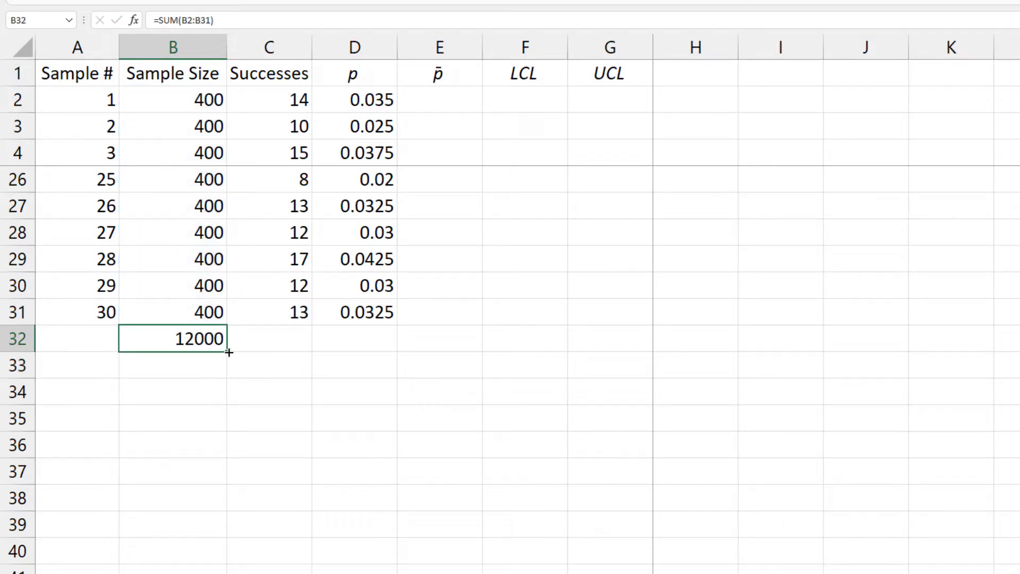
drag(228, 352, 287, 349)
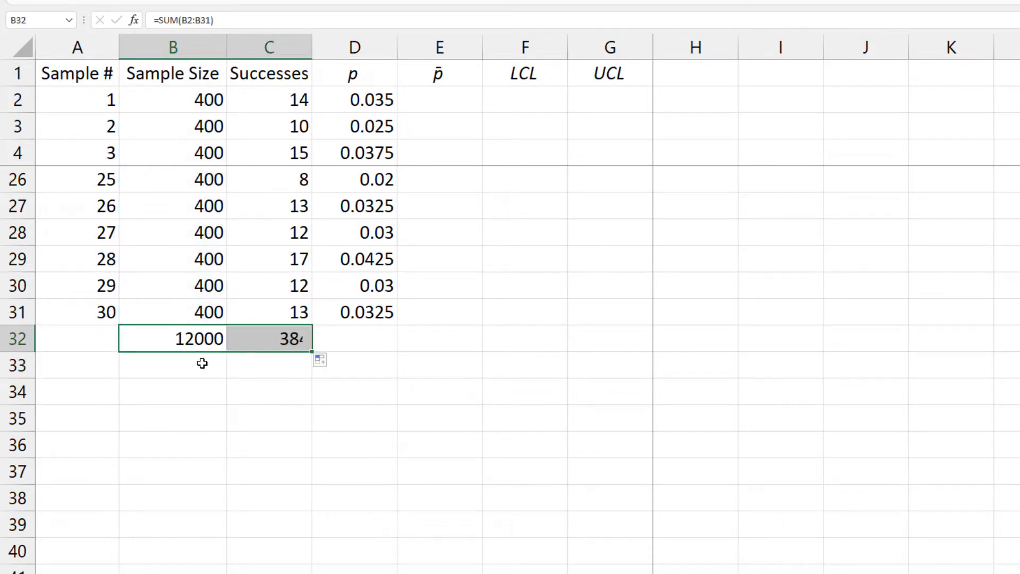
click(112, 336)
text(Total)
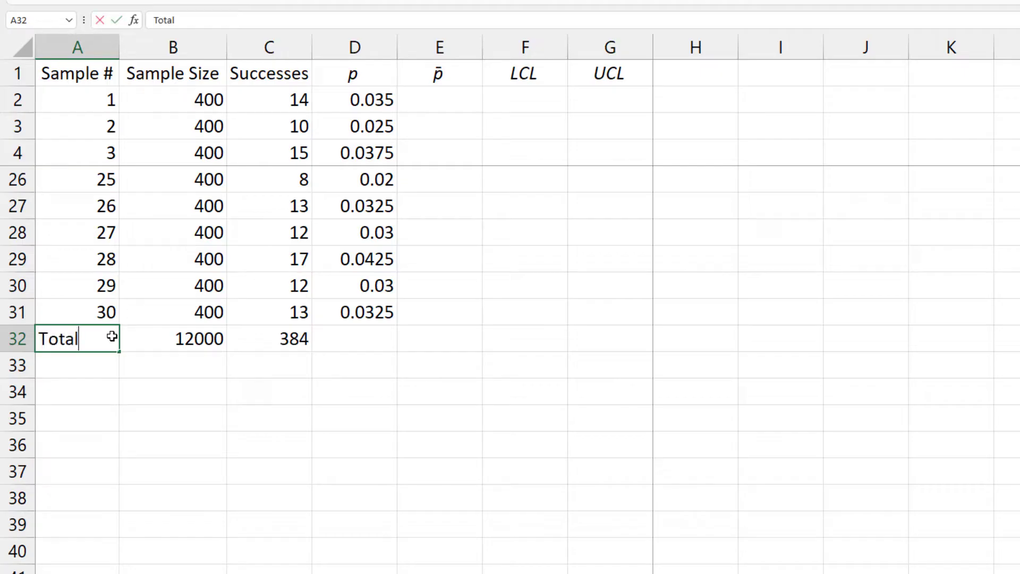
Label cell C34 'n or n̄'
click(253, 388)
text(n or n̄)
key(Tab)
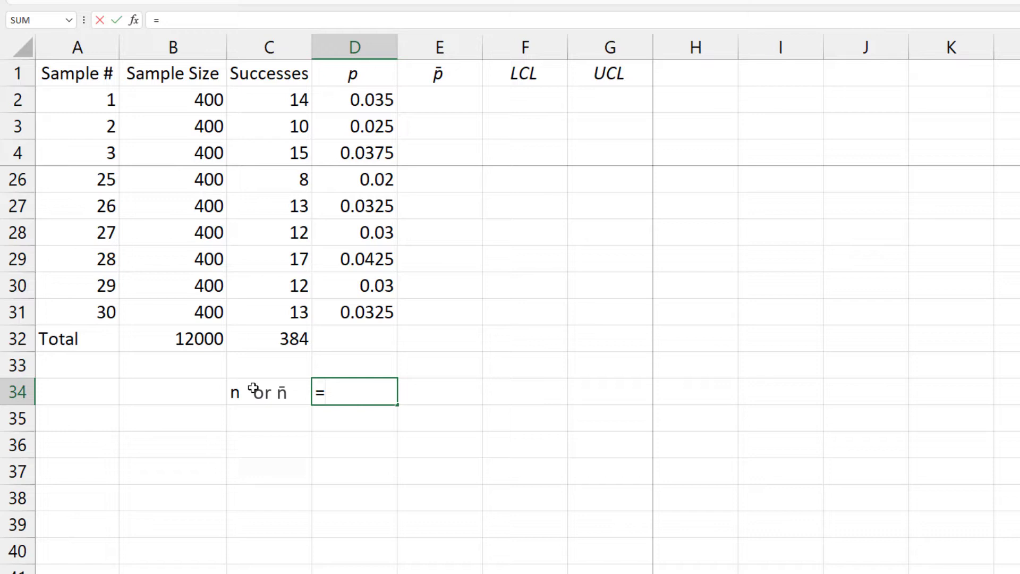
Set n in D34 to =B32/A31, the average sample size of 400
text(=)
click(209, 338)
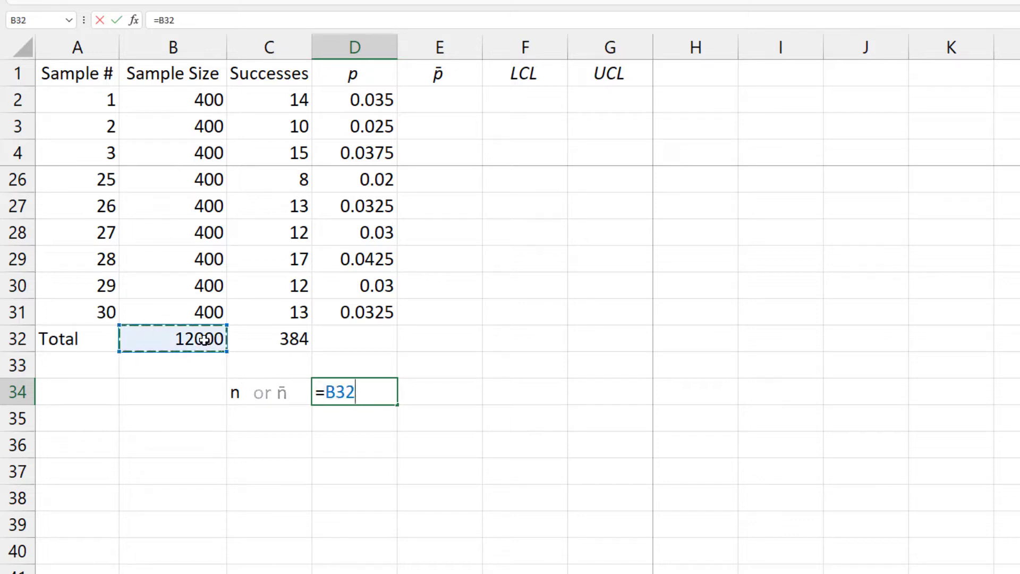
text(/)
click(105, 315)
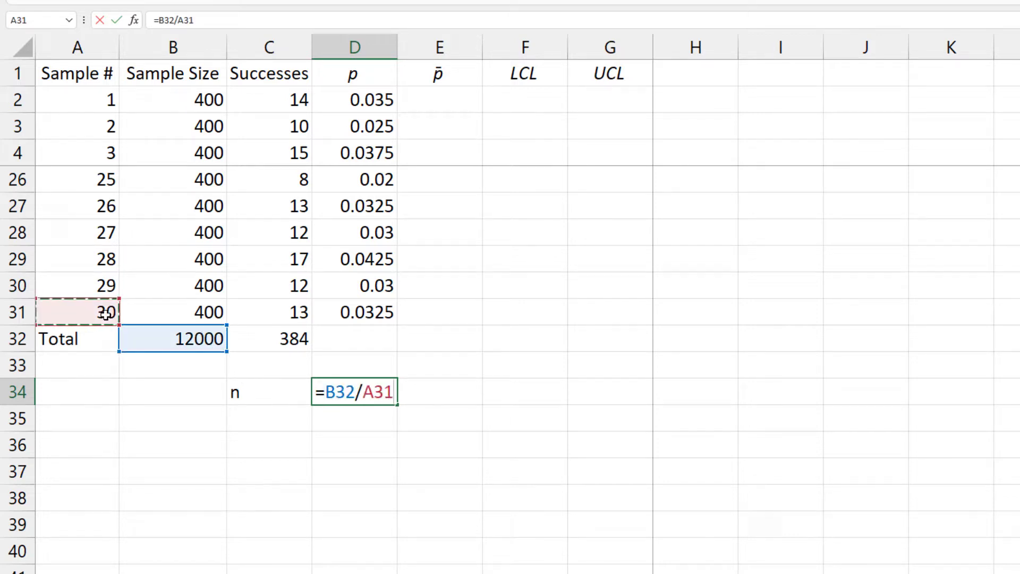
key(Return)
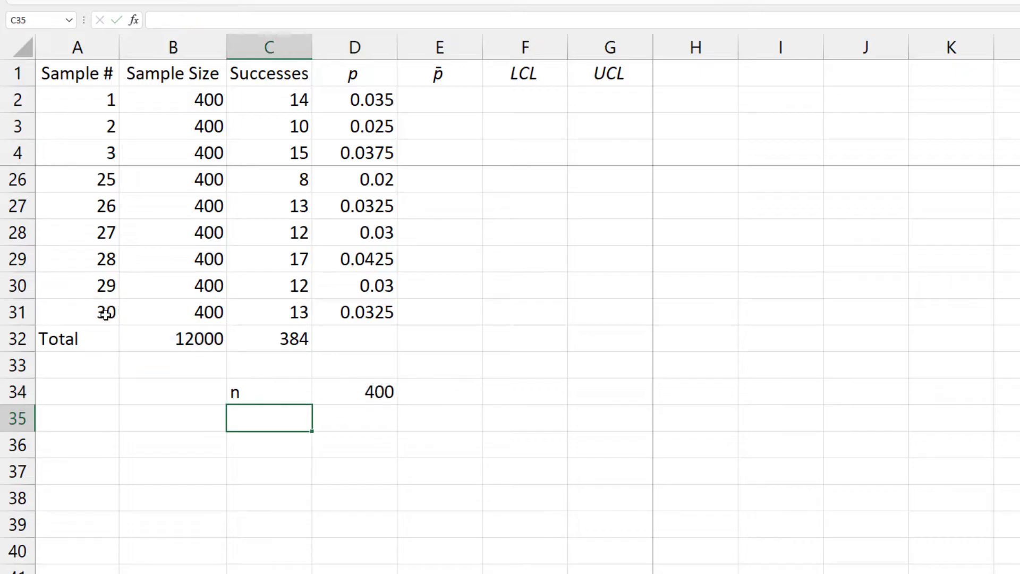
Add a p-bar row whose value is =C32/B32, giving 0.032
text(p)
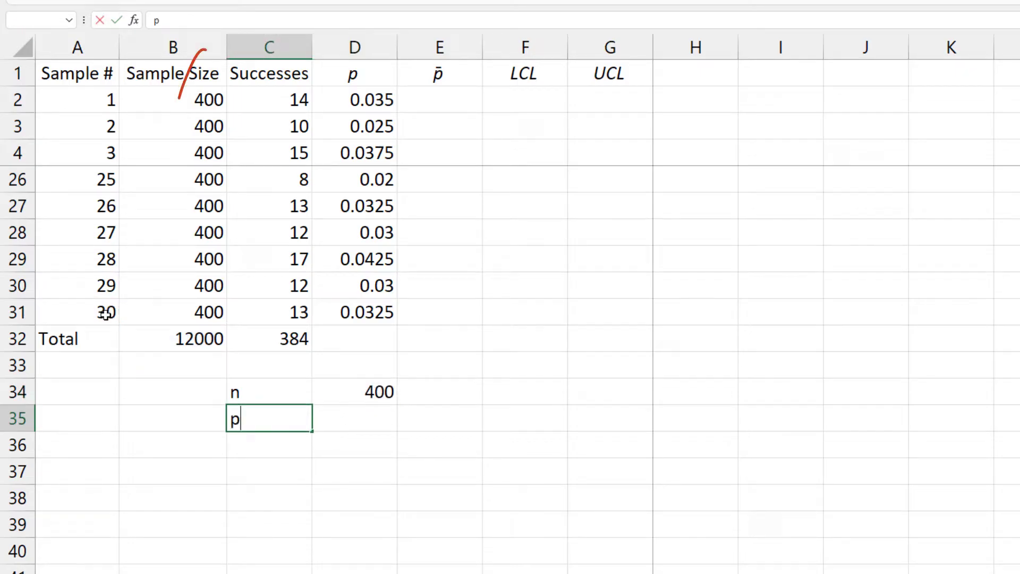
text(-bar)
key(Tab)
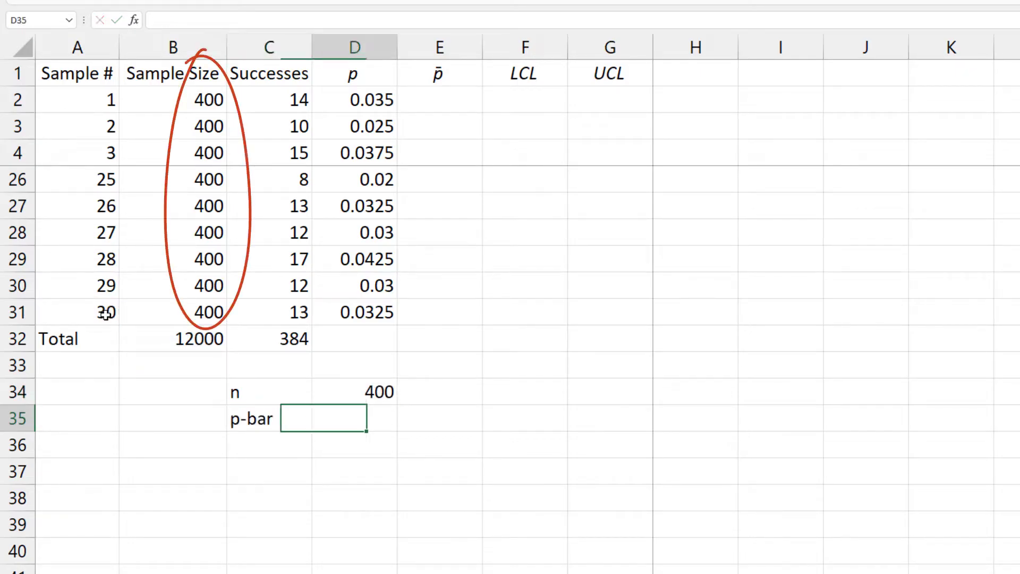
text(=)
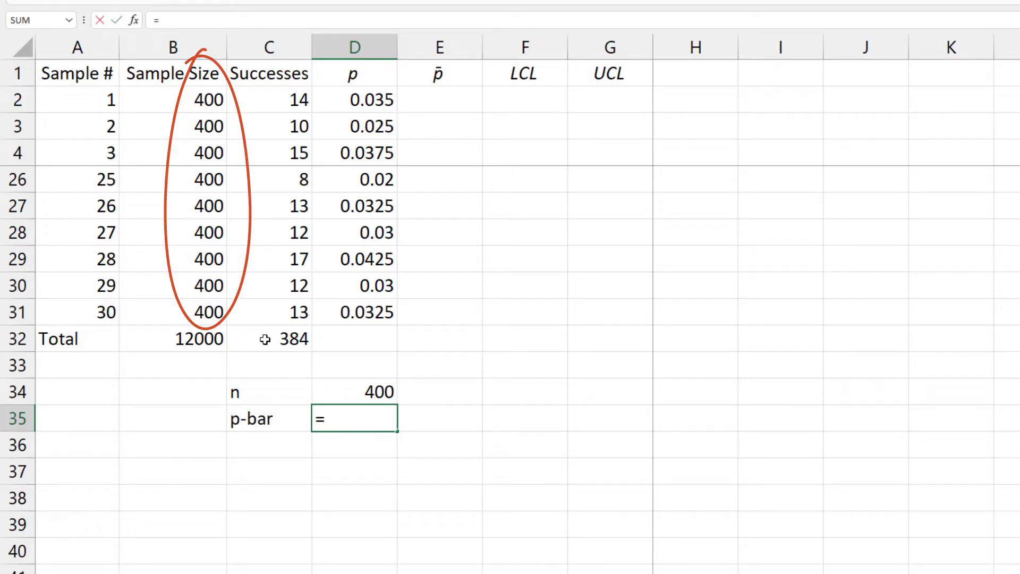
click(265, 339)
text(/)
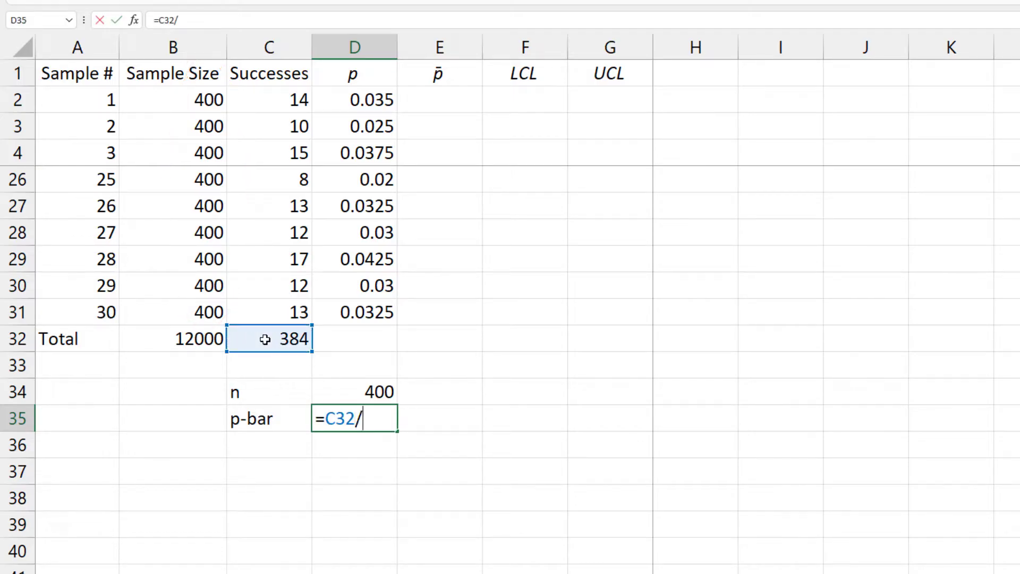
click(204, 339)
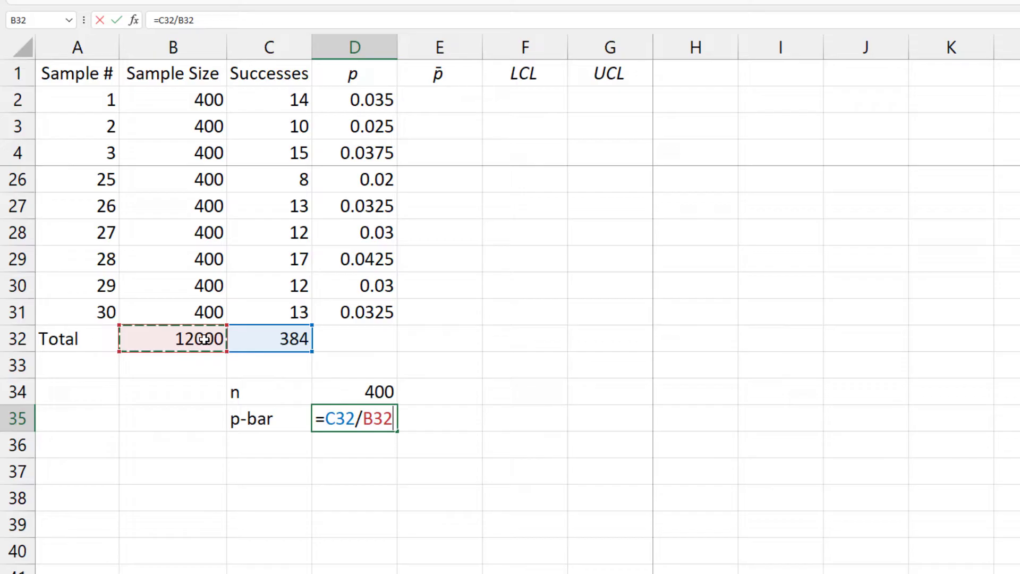
key(Return)
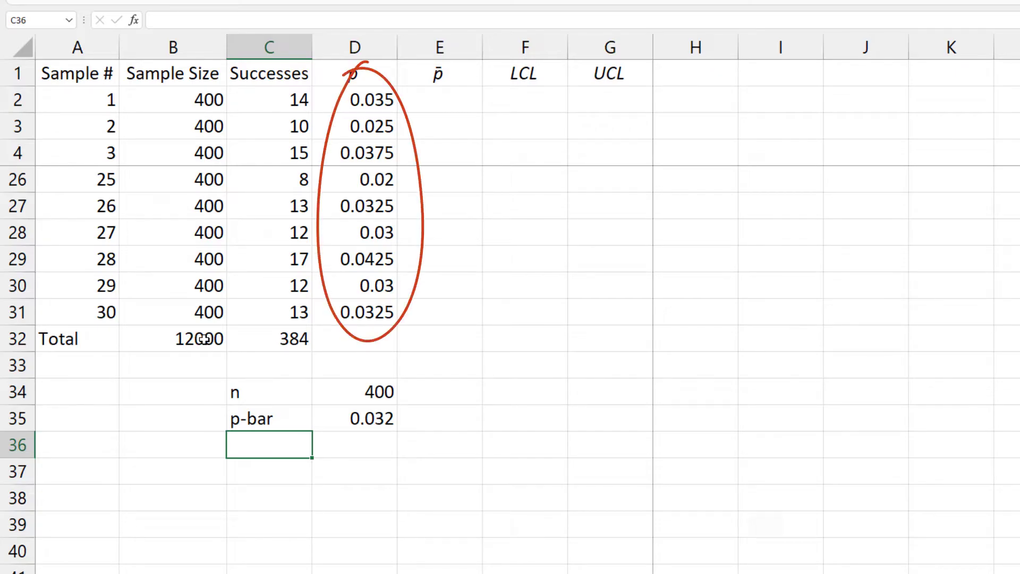
Add a q-bar row with value =1 - D35, giving 0.968
text(q-bar)
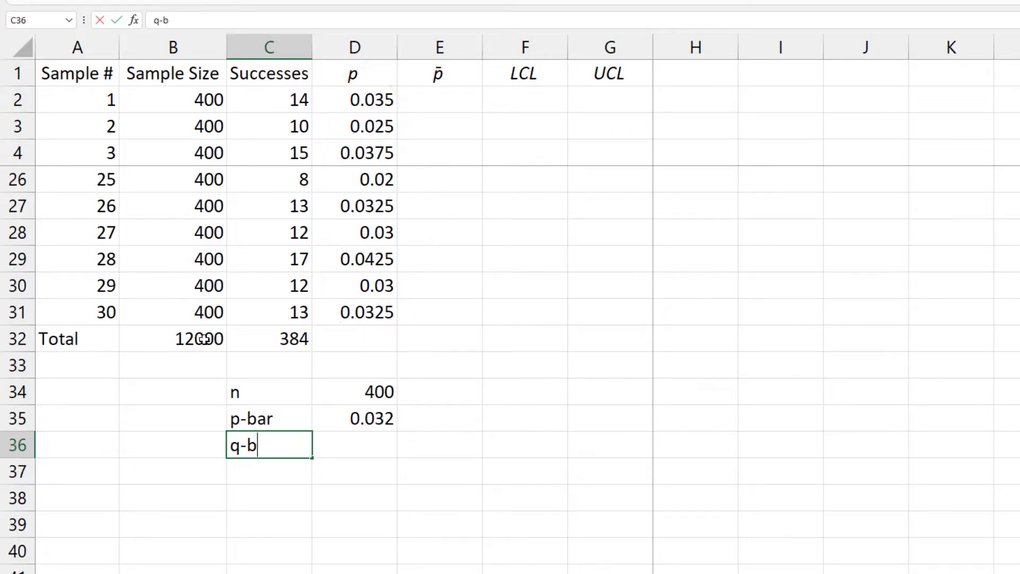
key(Tab)
text(=1 -)
click(340, 414)
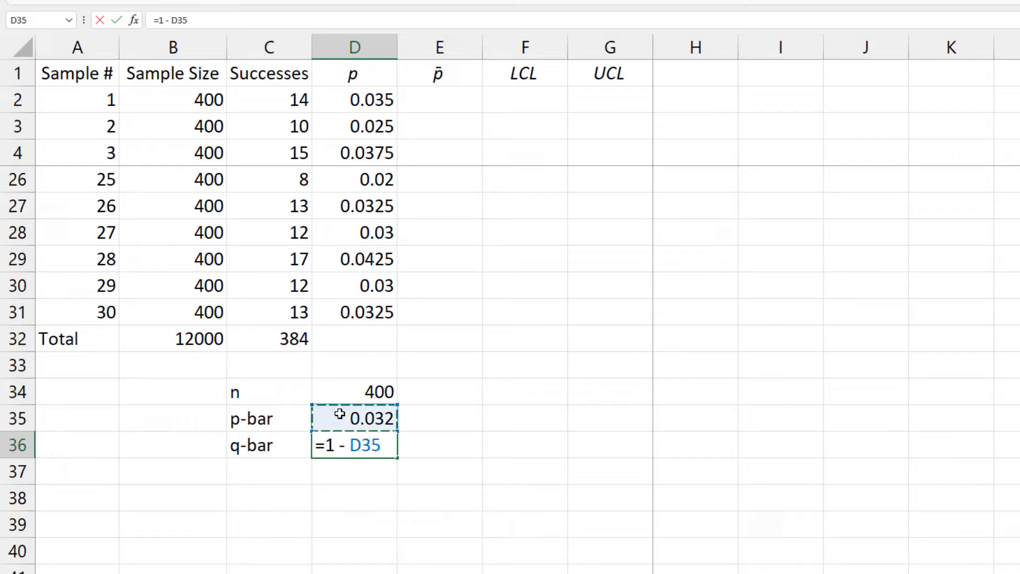
key(Return)
Label C37 LCL and build D37's formula =D35-3*sqrt(D35*D36/D34)
text(LCL)
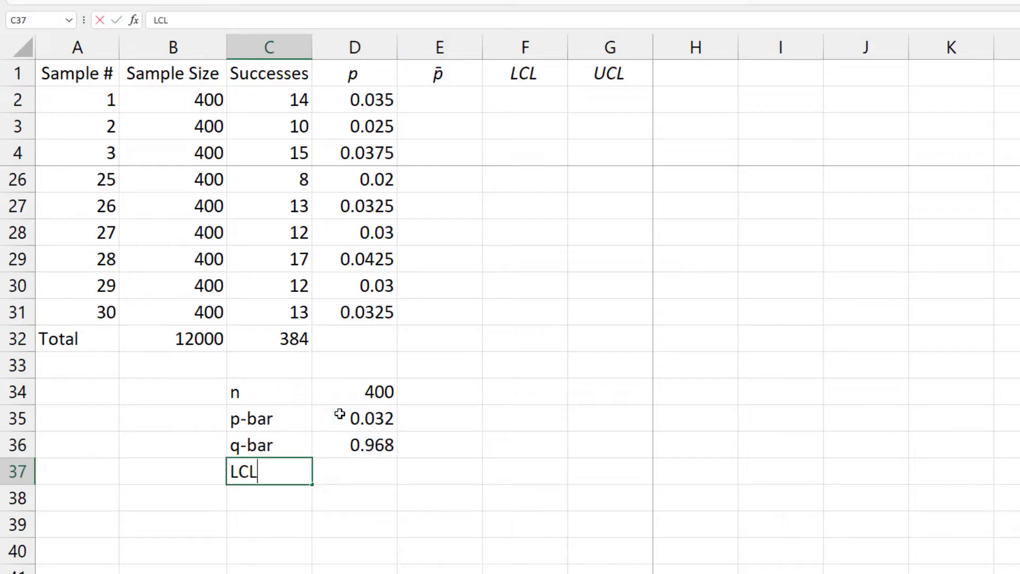
key(Tab)
text(=)
click(340, 414)
text(-)
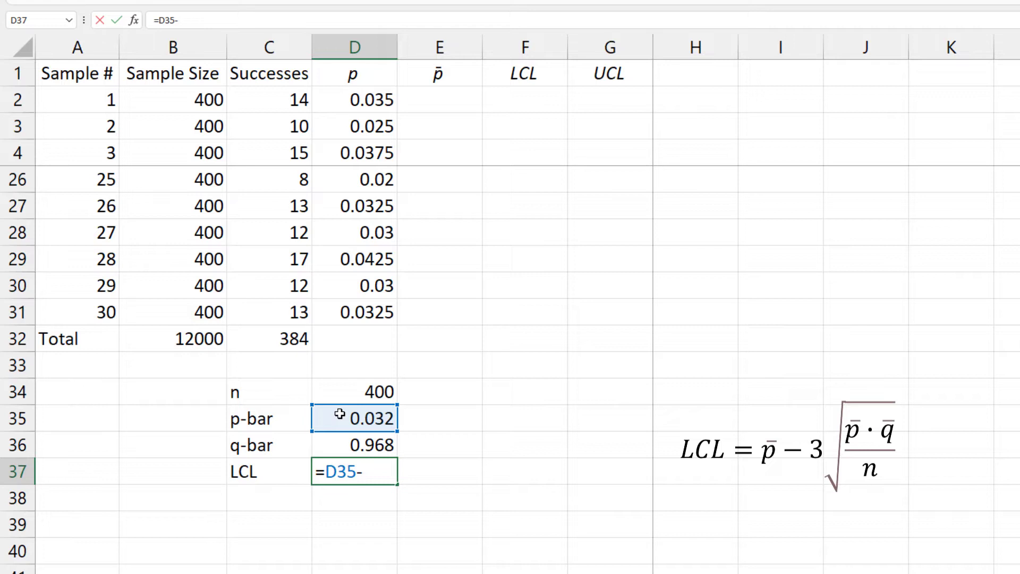
text(3*sqrt()
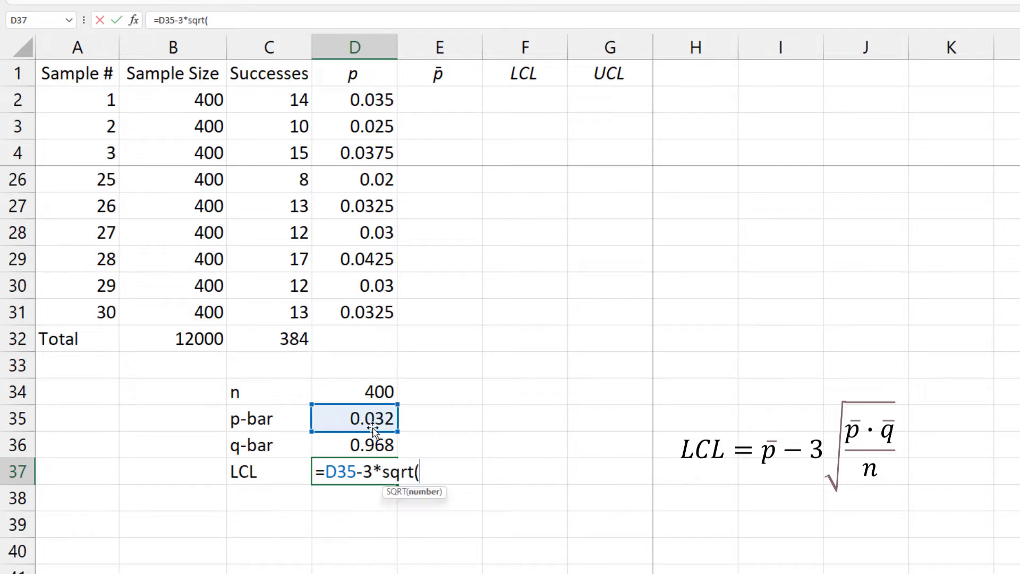
click(372, 420)
text(*)
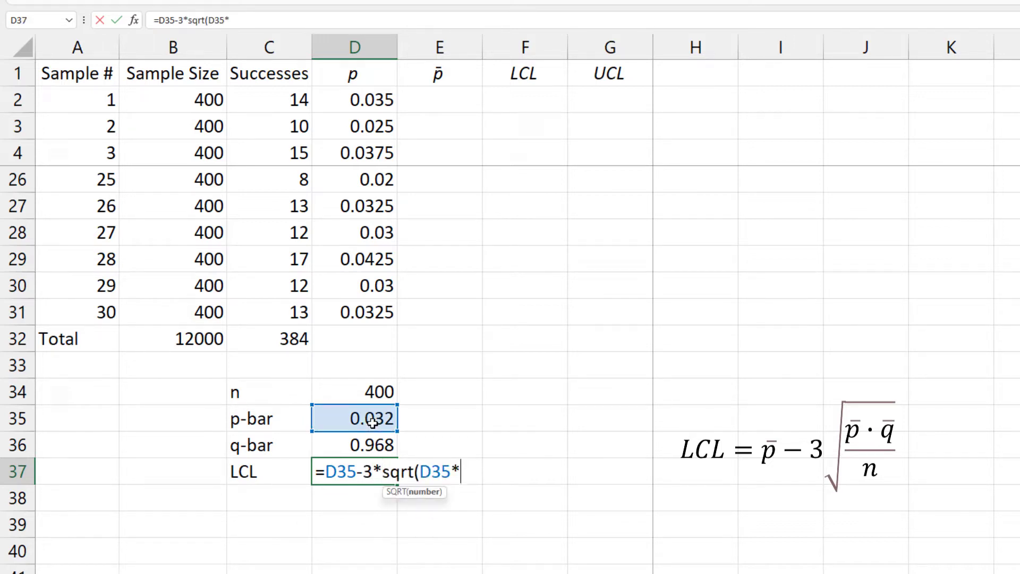
click(373, 440)
text(/)
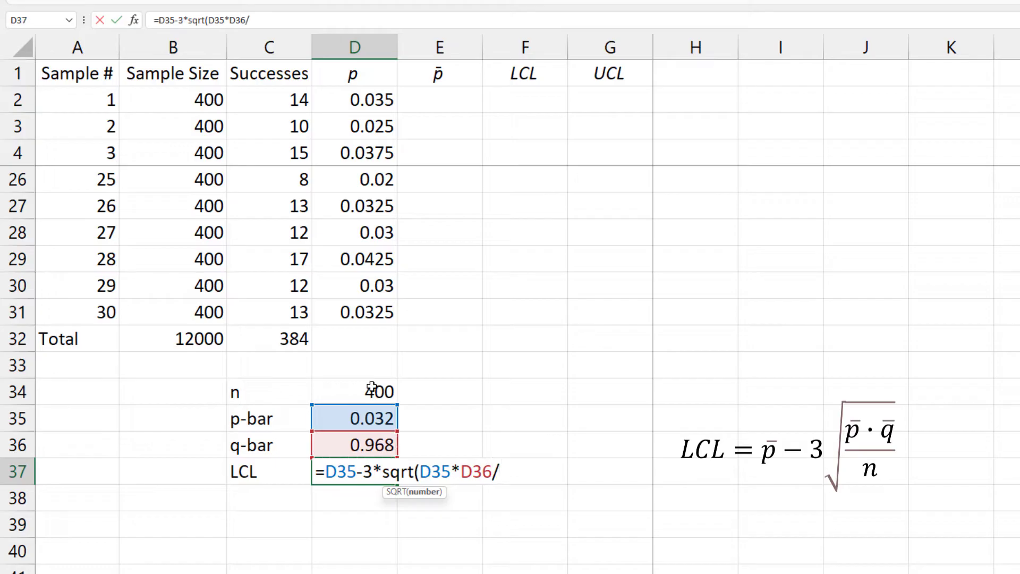
click(372, 387)
Finish the LCL formula (0.0056) and label C38 UCL
text())
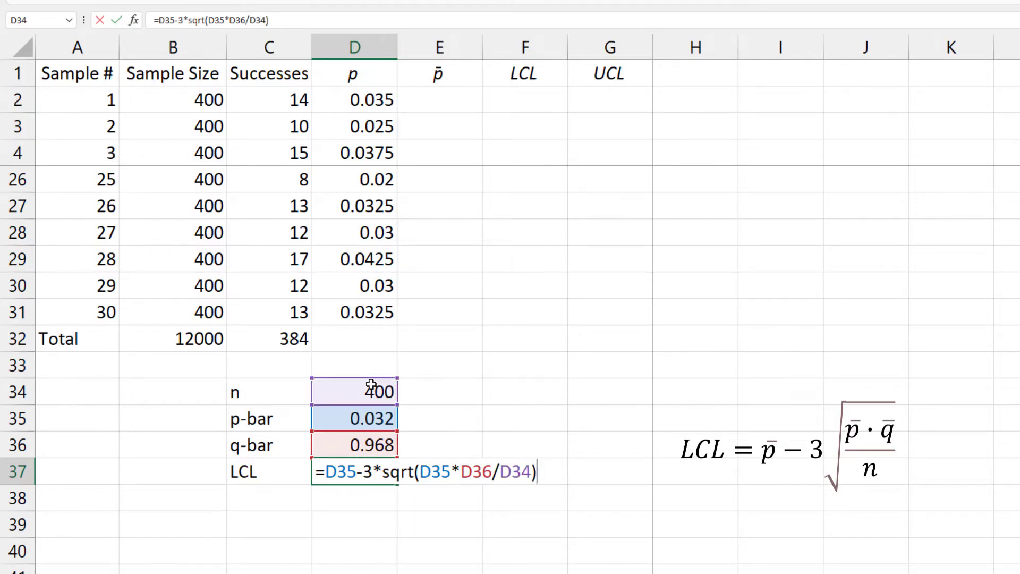
key(Return)
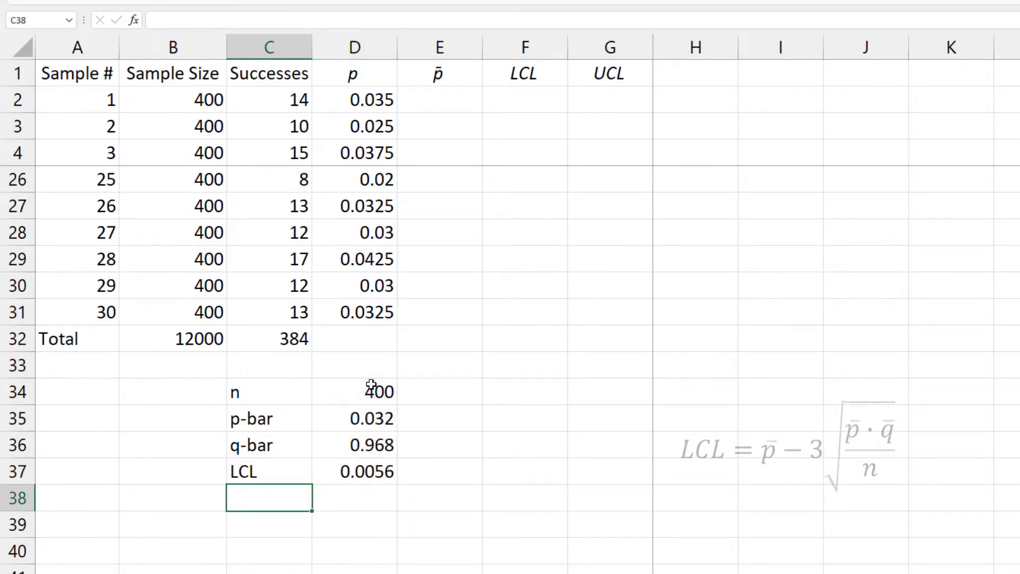
text(UCL)
click(380, 476)
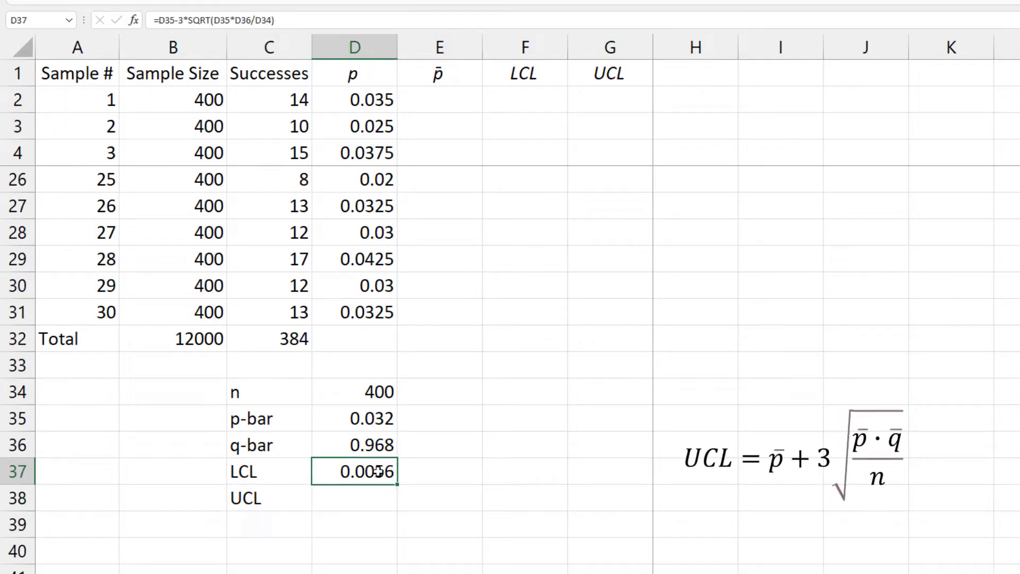
Copy the LCL formula into D38 and change minus to plus, giving UCL 0.0584
double_click(379, 472)
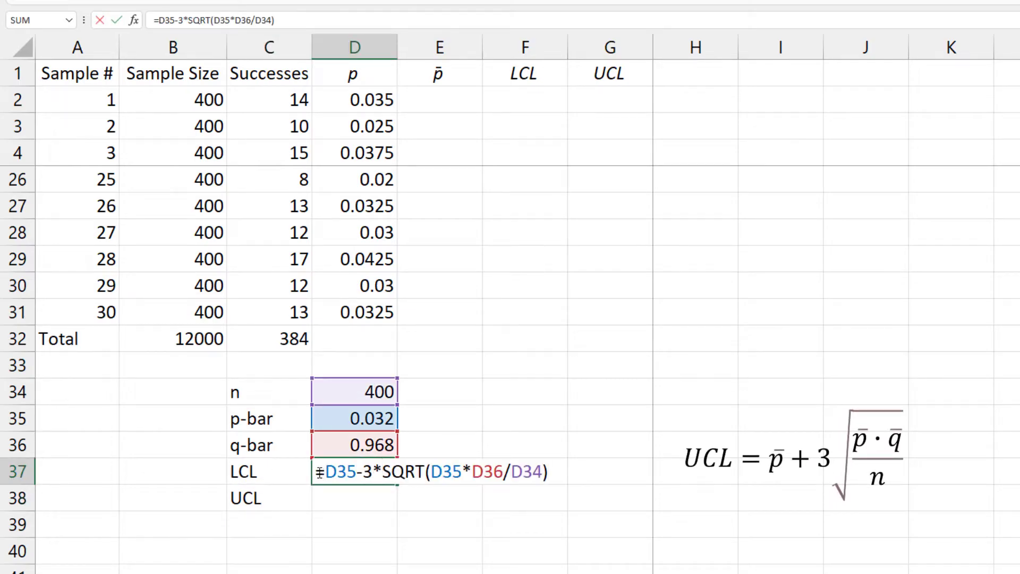
drag(320, 473, 567, 466)
key(ctrl+c)
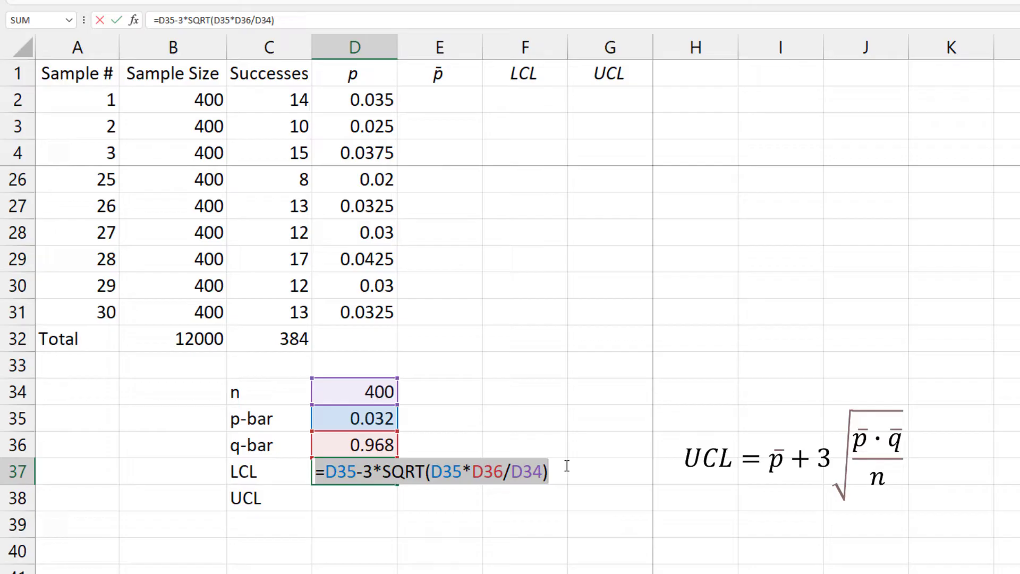
key(Escape)
click(376, 500)
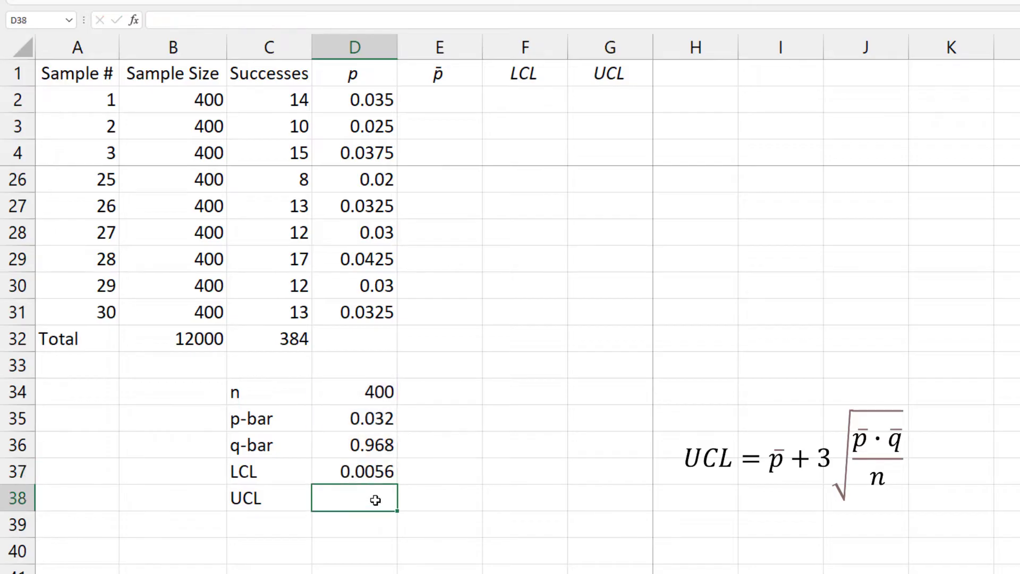
key(ctrl+v)
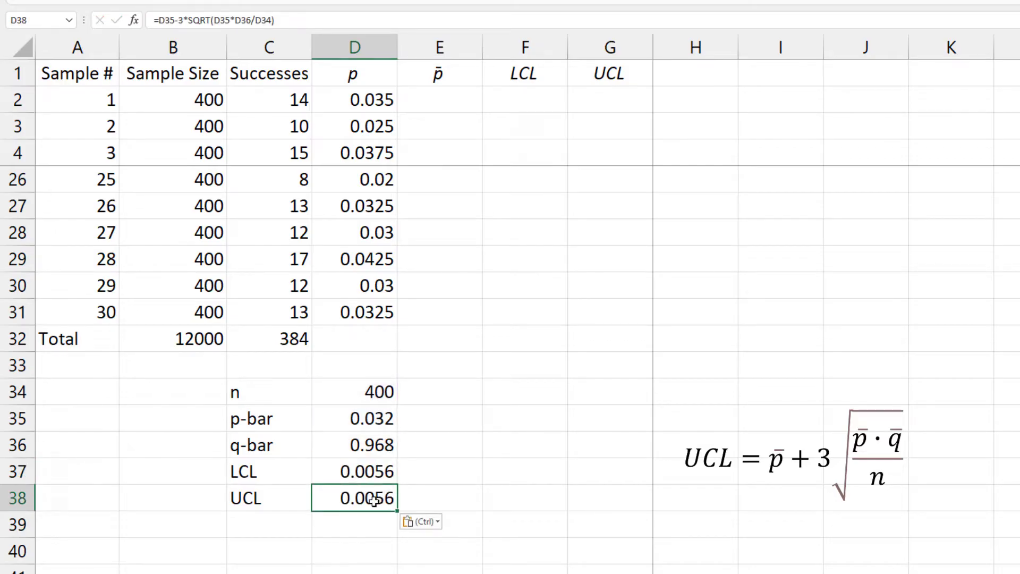
double_click(374, 499)
key(BackSpace)
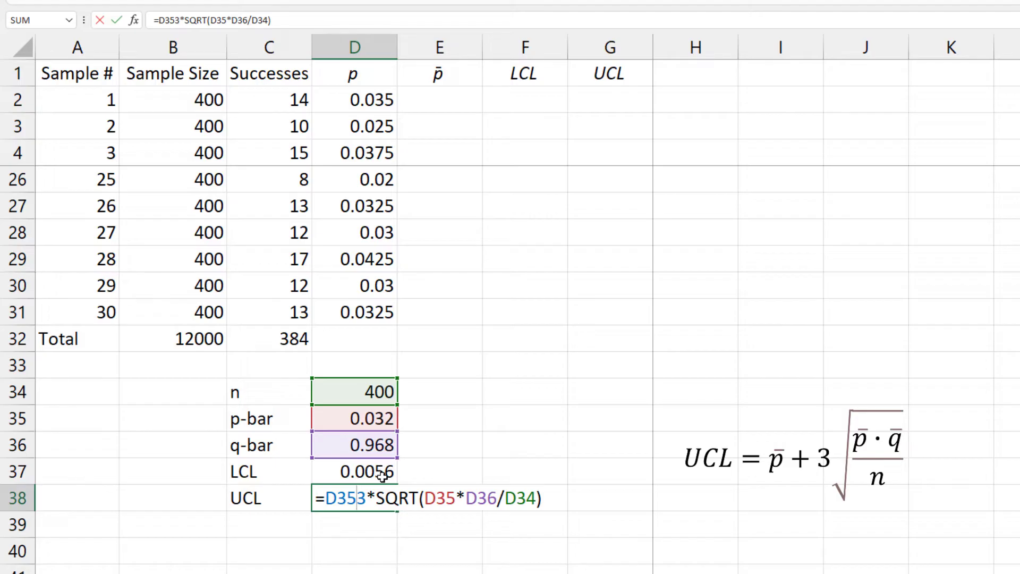
text(+)
key(Return)
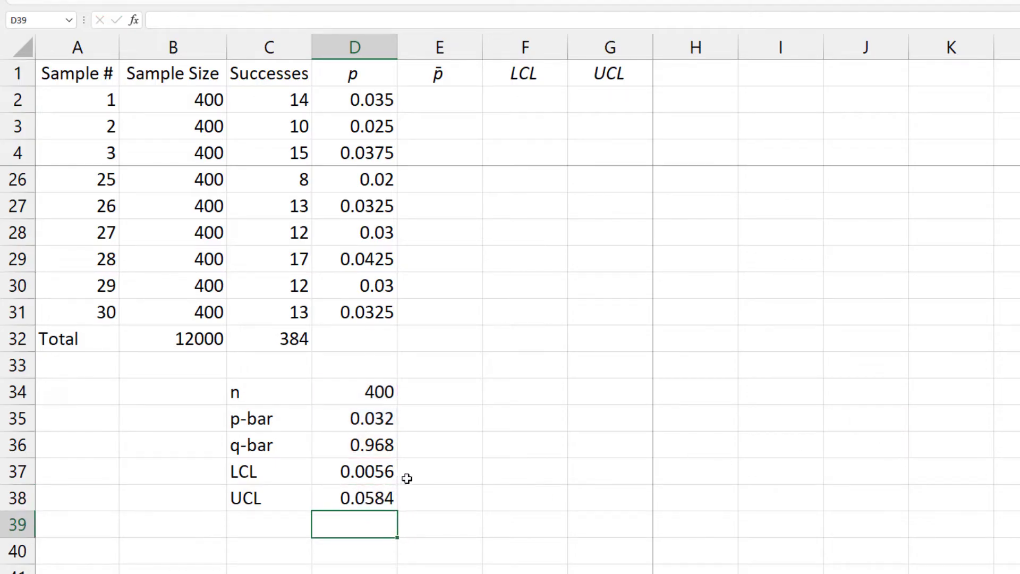
Set E2 to =$D$35 and F2 to =$D$37 using absolute references
click(443, 101)
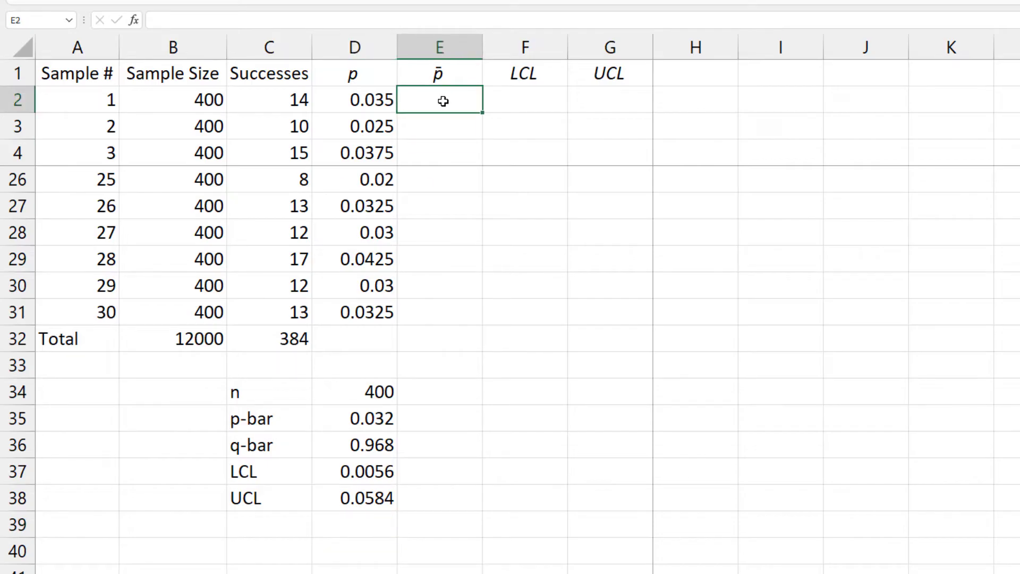
text(=)
click(372, 422)
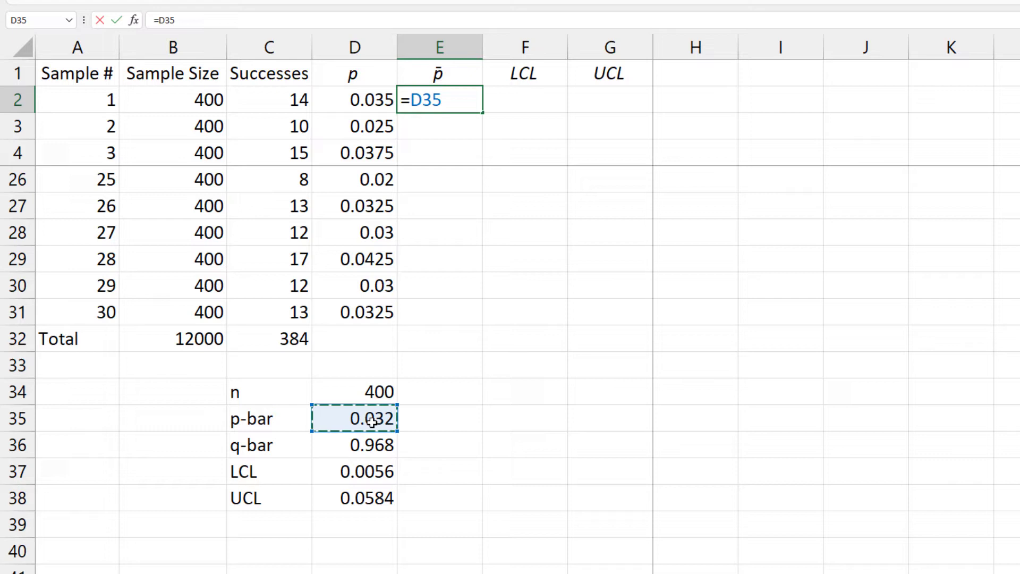
key(F4)
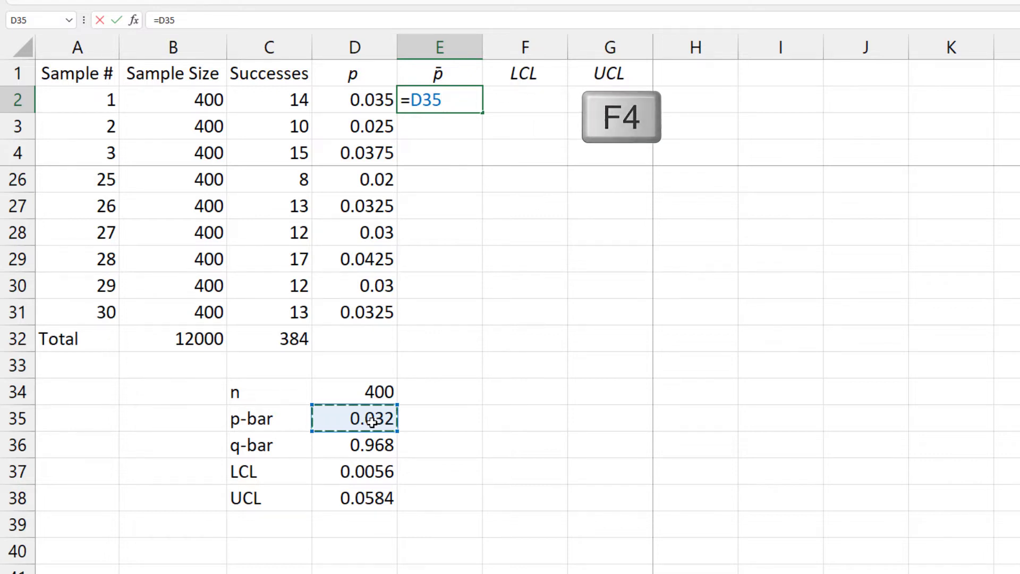
key(F4)
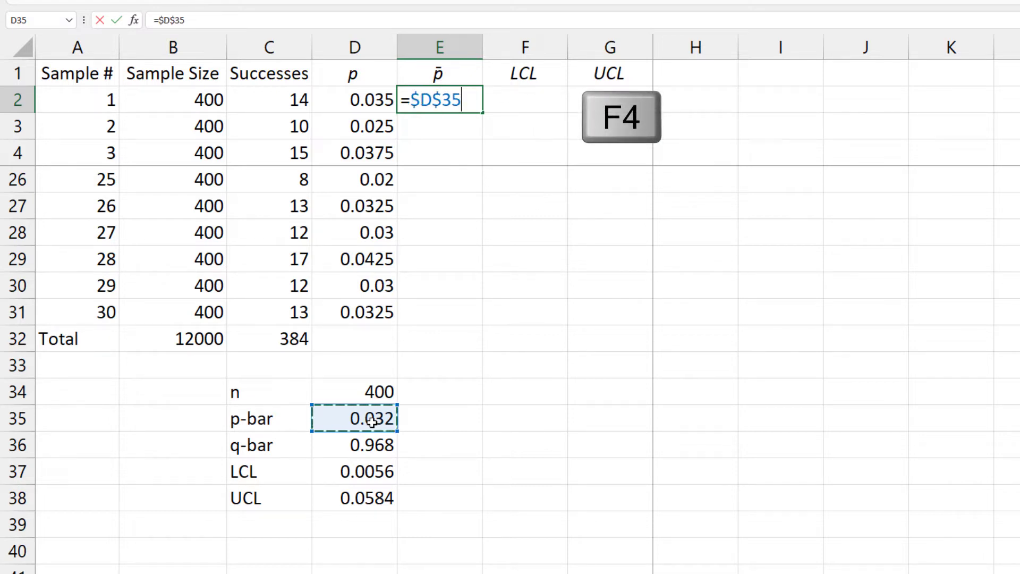
key(Tab)
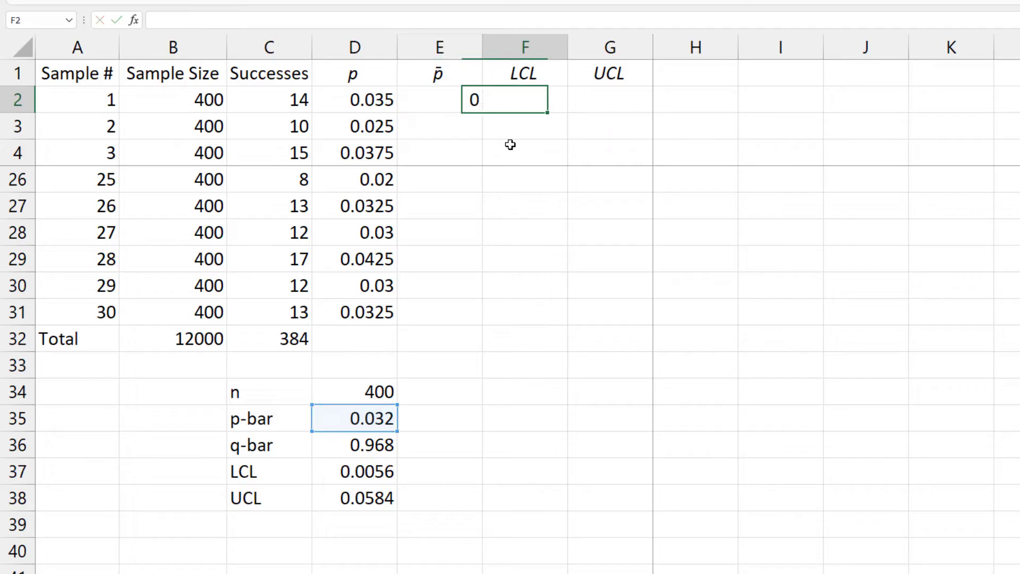
text(=)
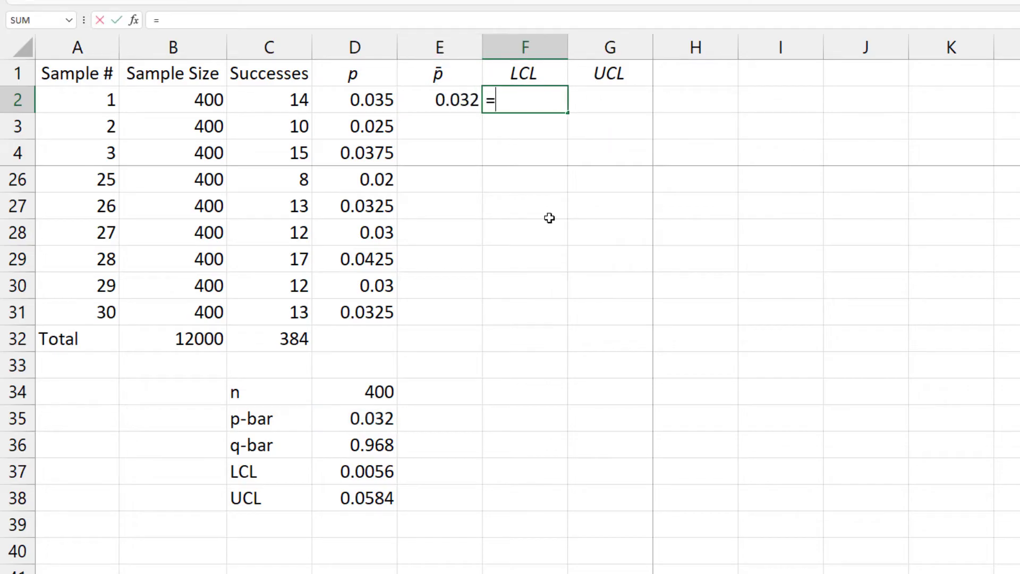
click(357, 475)
key(F4)
key(Tab)
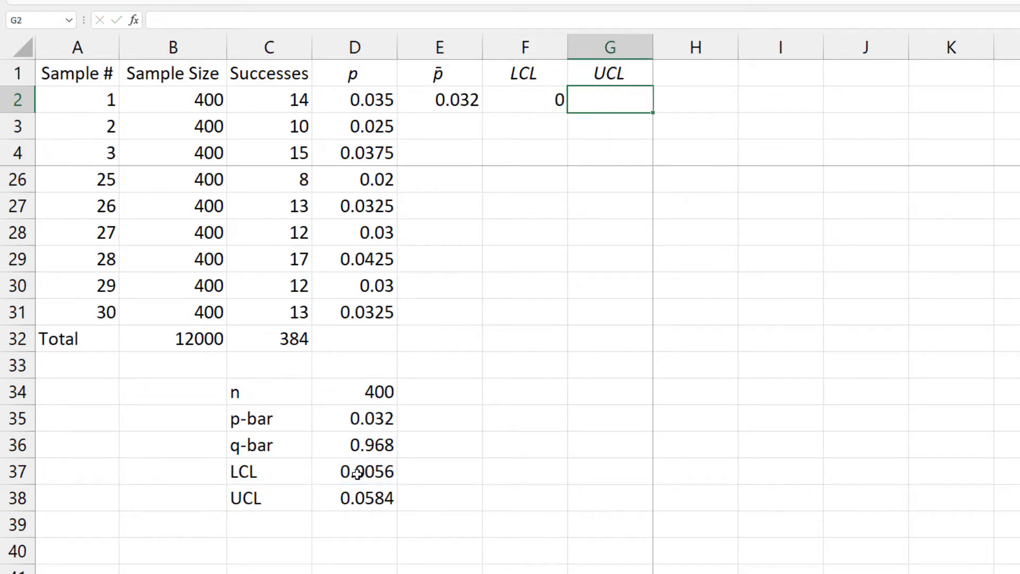
Set G2 to =$D$38 and fill E2:G2 down to row 31
text(=)
click(362, 497)
key(F4)
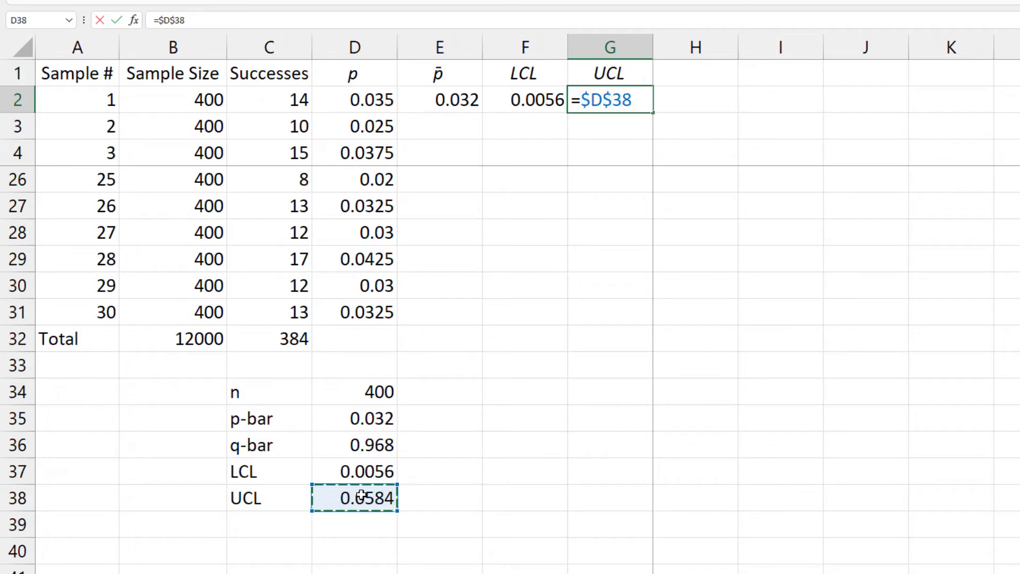
key(Return)
drag(443, 102, 630, 102)
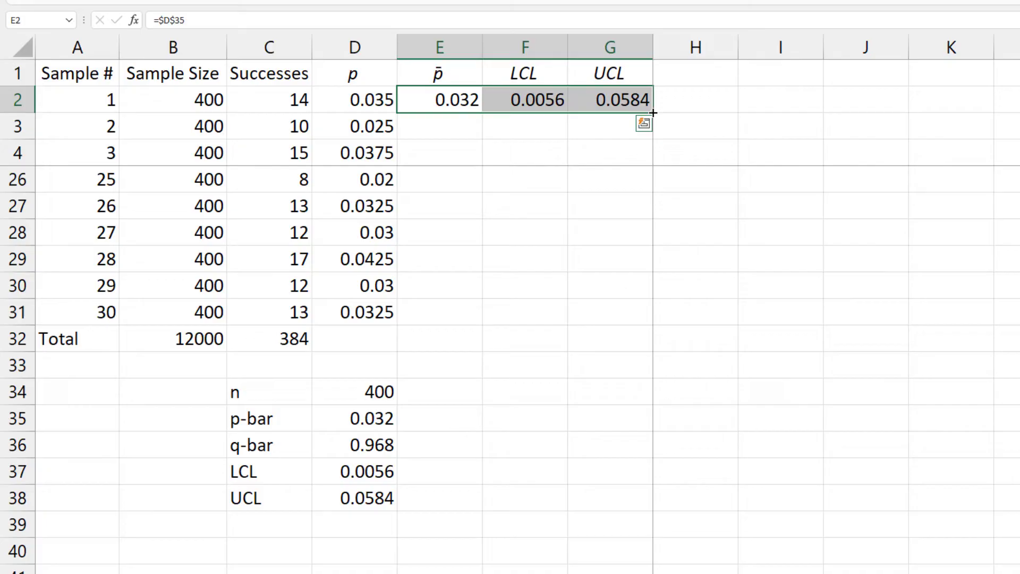
double_click(653, 113)
Chart columns D–G through row 31 as a 2-D line chart placed right of the table
click(388, 61)
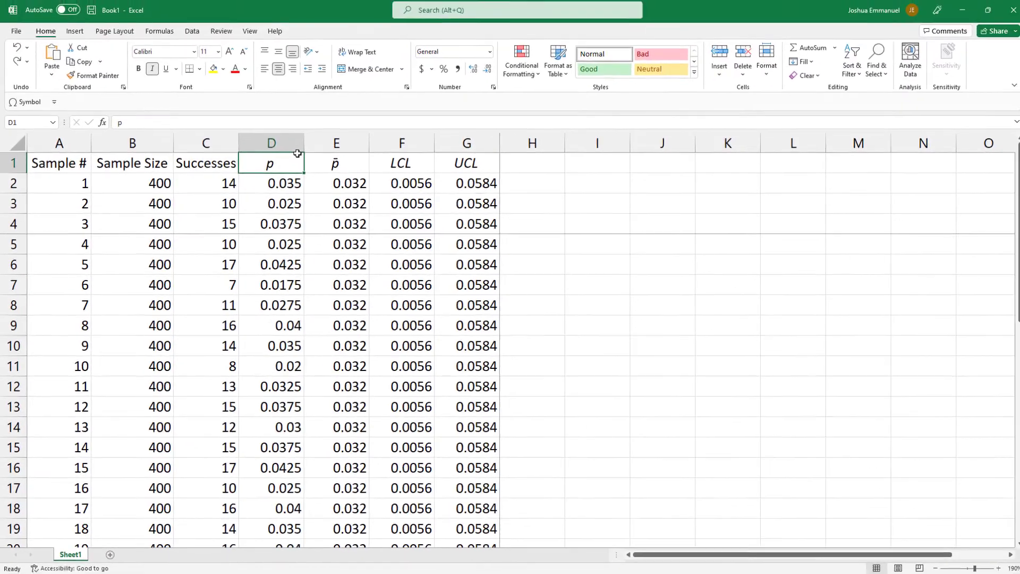
key(ctrl+shift+Right)
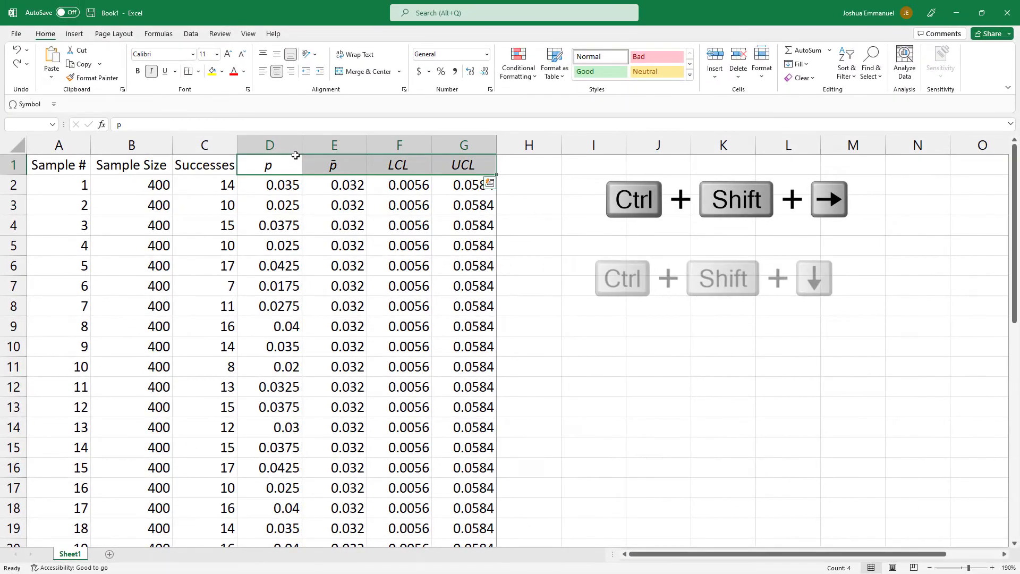
key(ctrl+shift+Down)
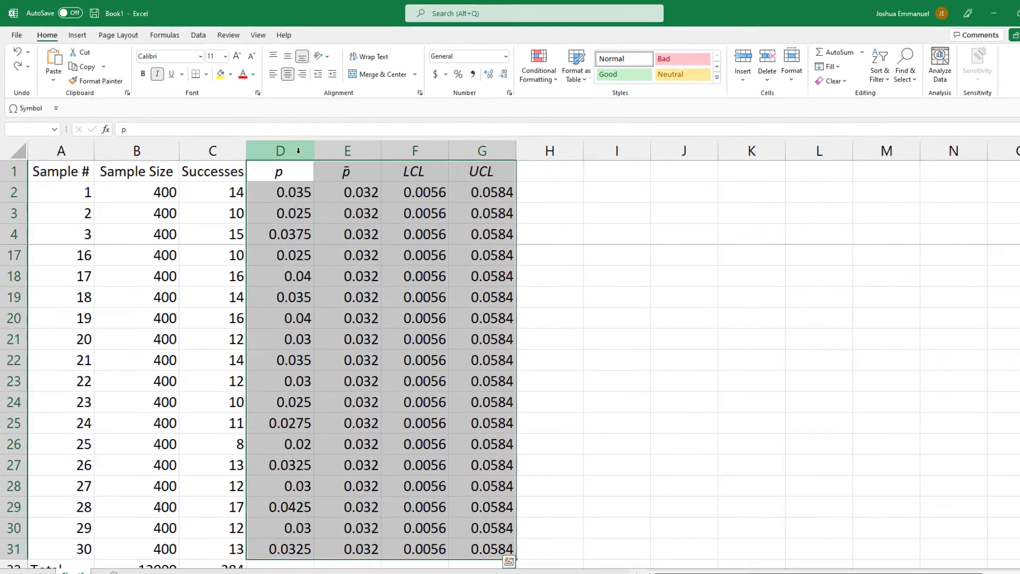
click(72, 39)
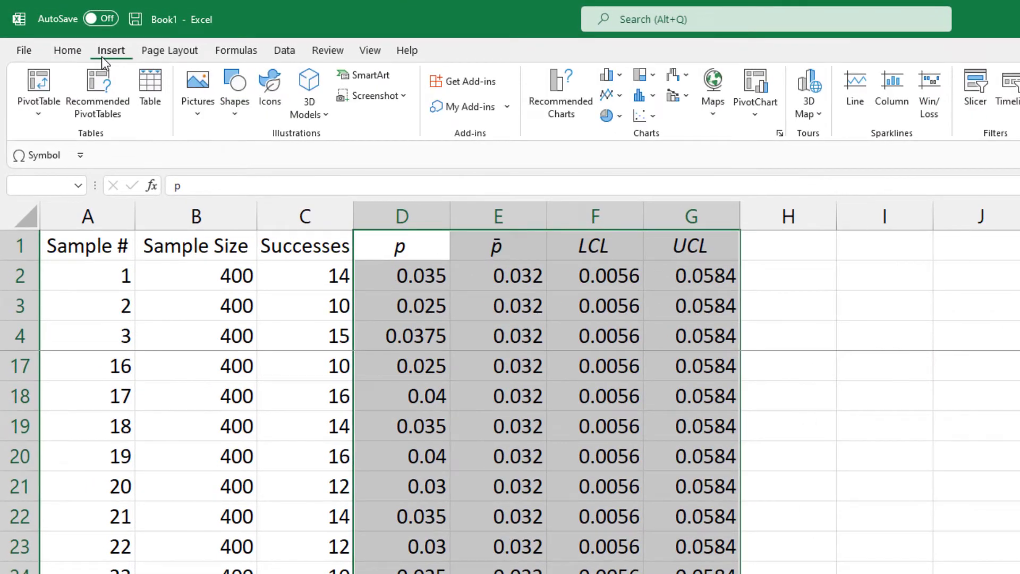
click(605, 95)
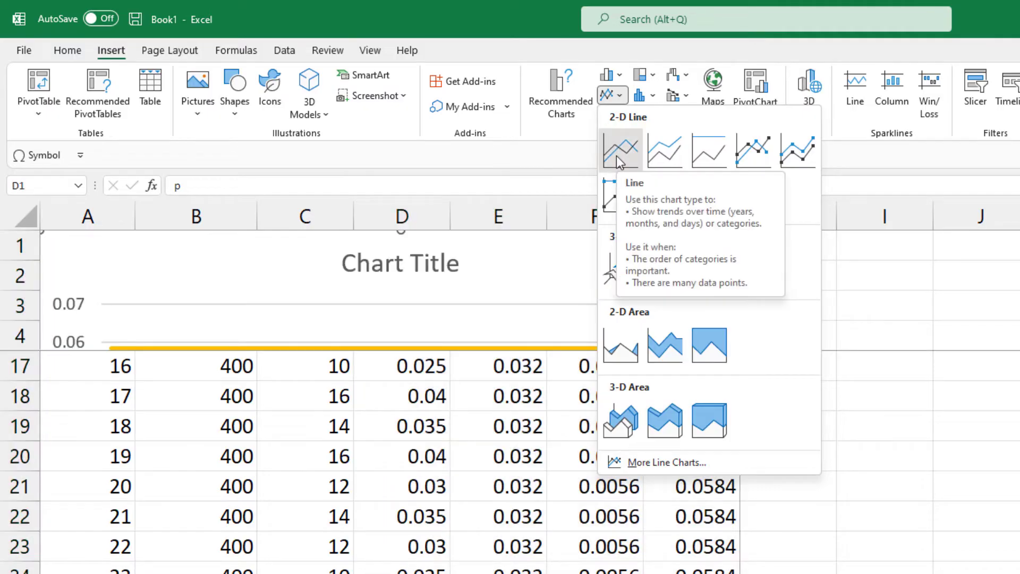
click(620, 161)
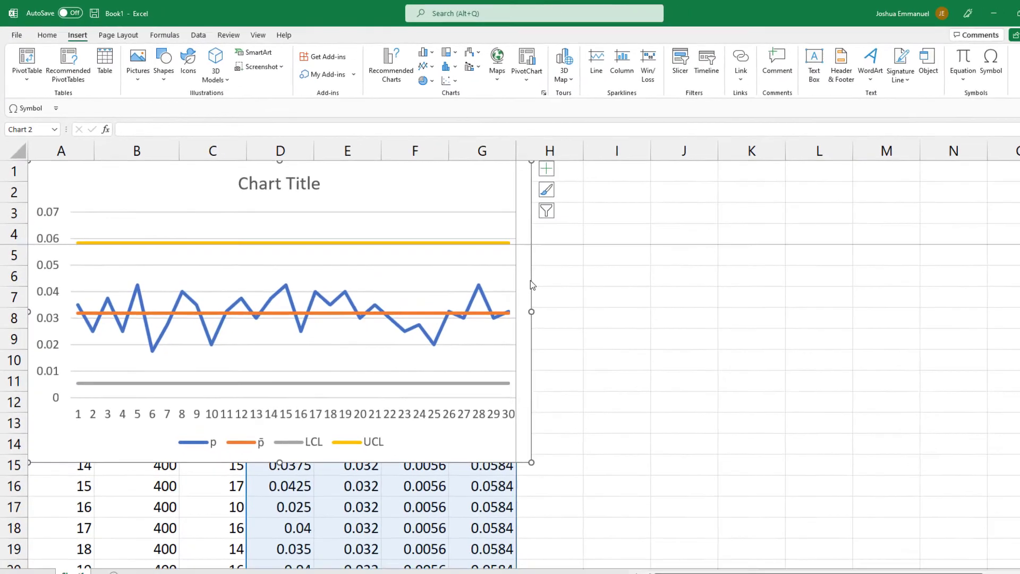
drag(790, 416, 837, 450)
drag(562, 302, 568, 301)
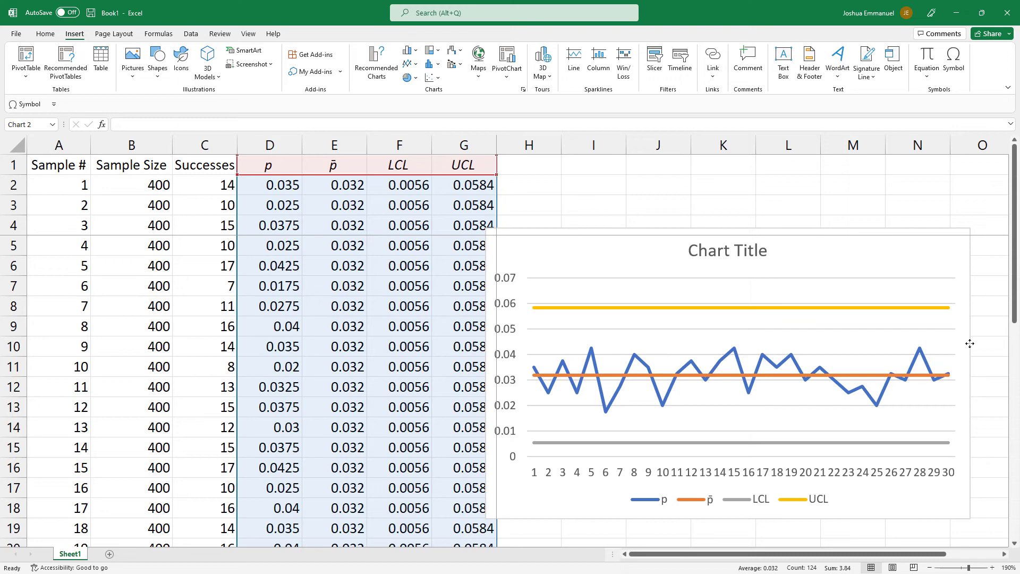
Turn on automatic markers for the p series in Format Data Series
right_click(612, 363)
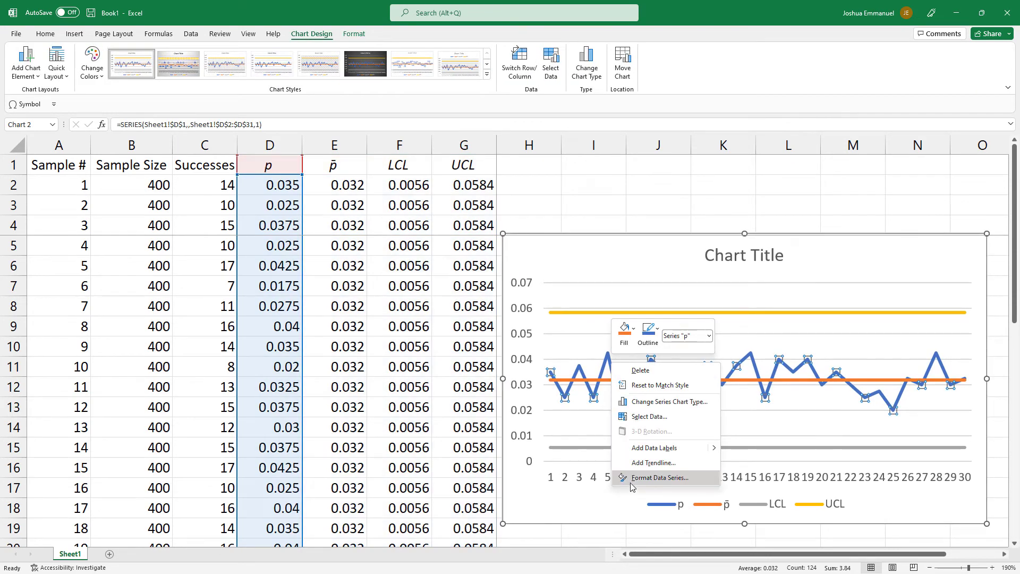
click(659, 477)
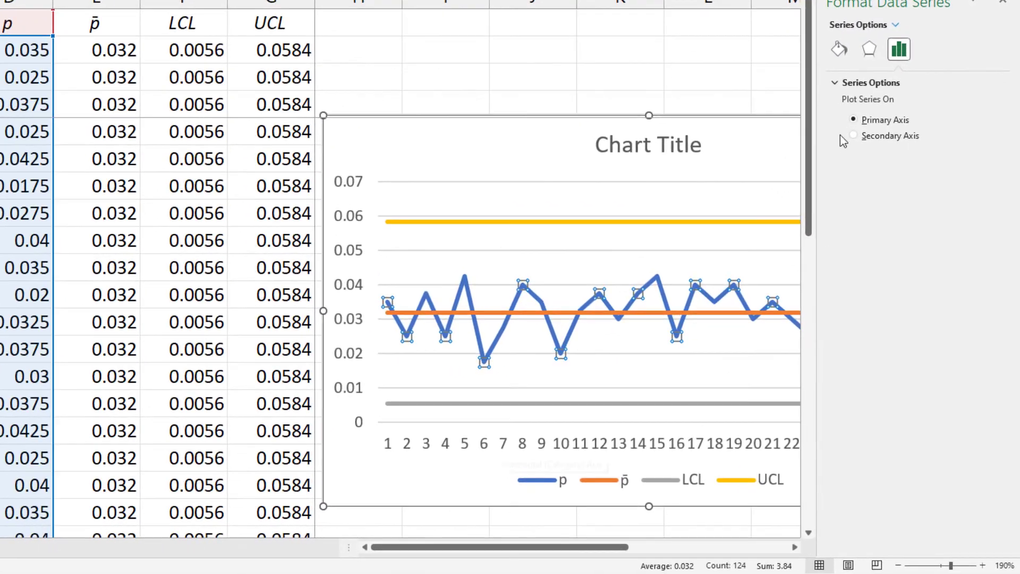
click(859, 108)
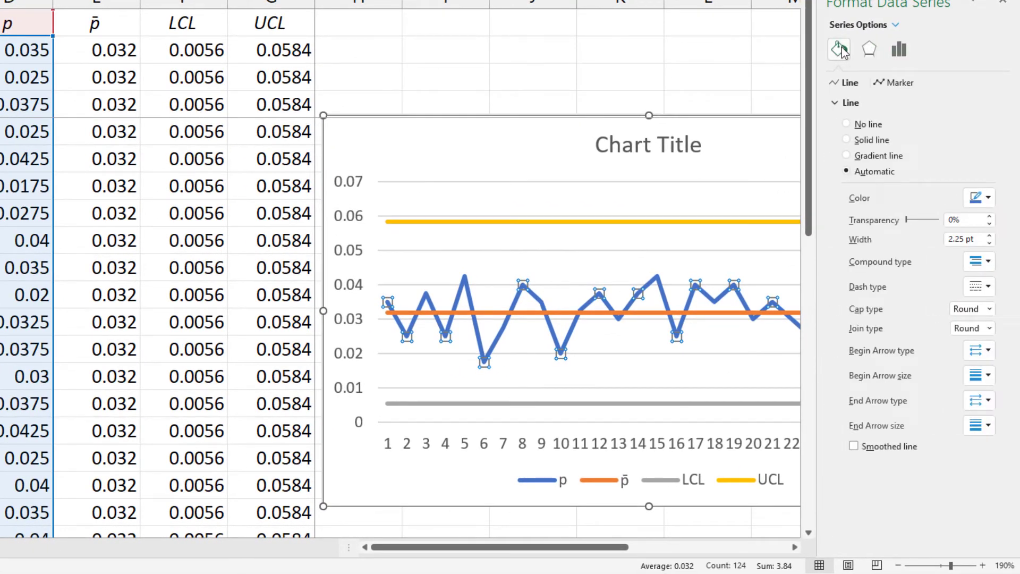
click(896, 83)
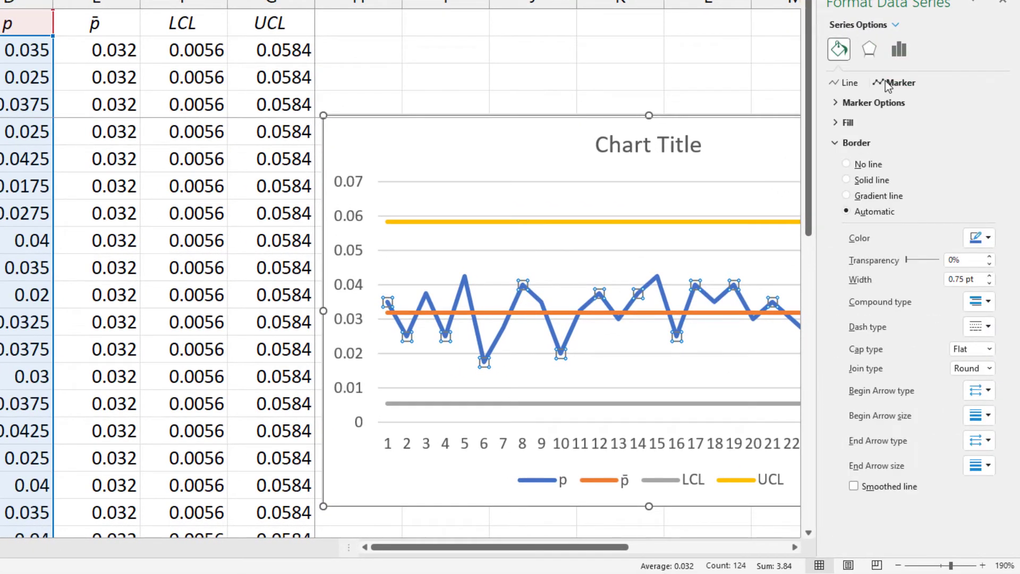
click(884, 103)
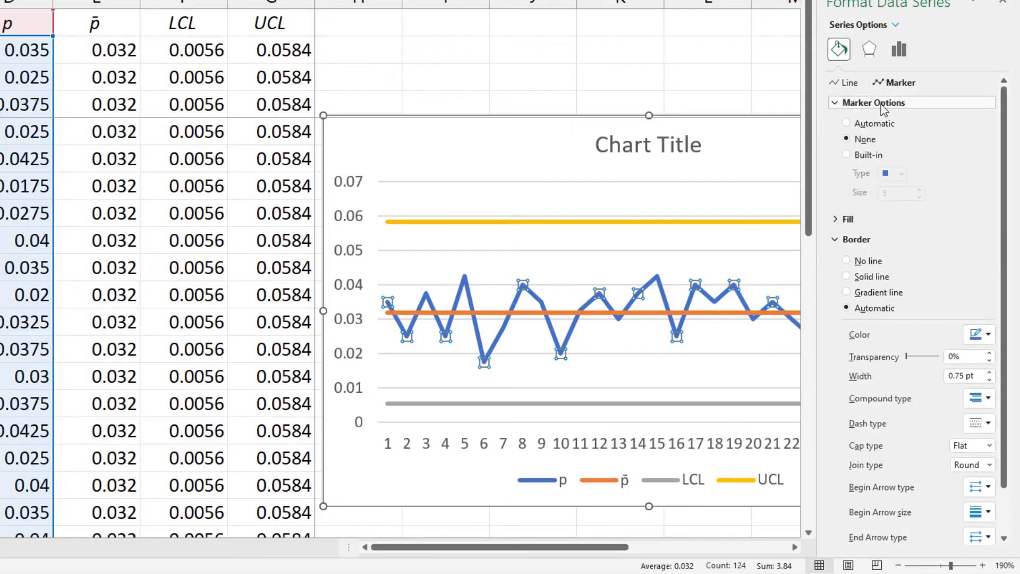
click(881, 124)
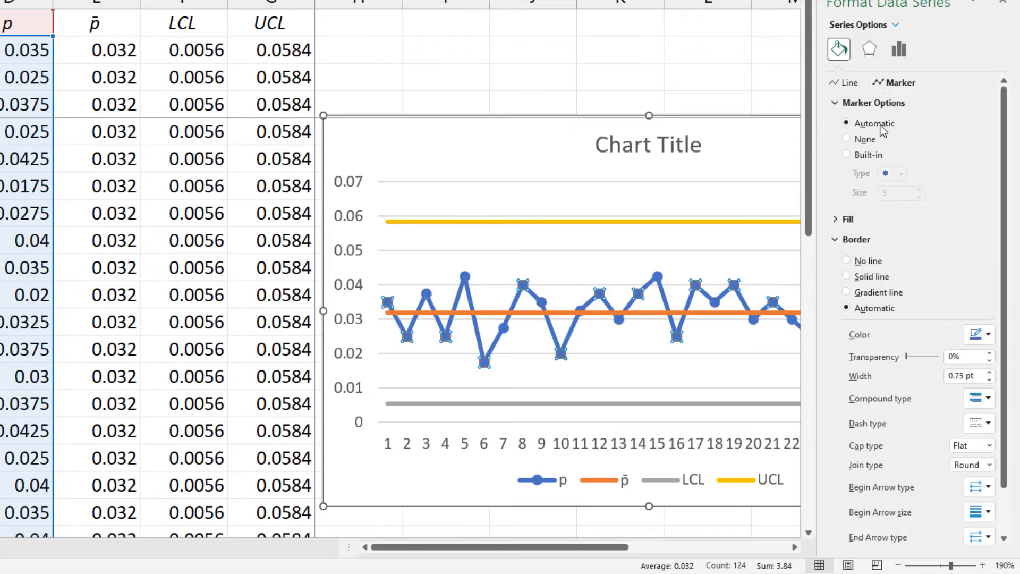
click(1003, 3)
Rename the chart title to 'p-Chart' and remove the worksheet split via the View settings
double_click(668, 148)
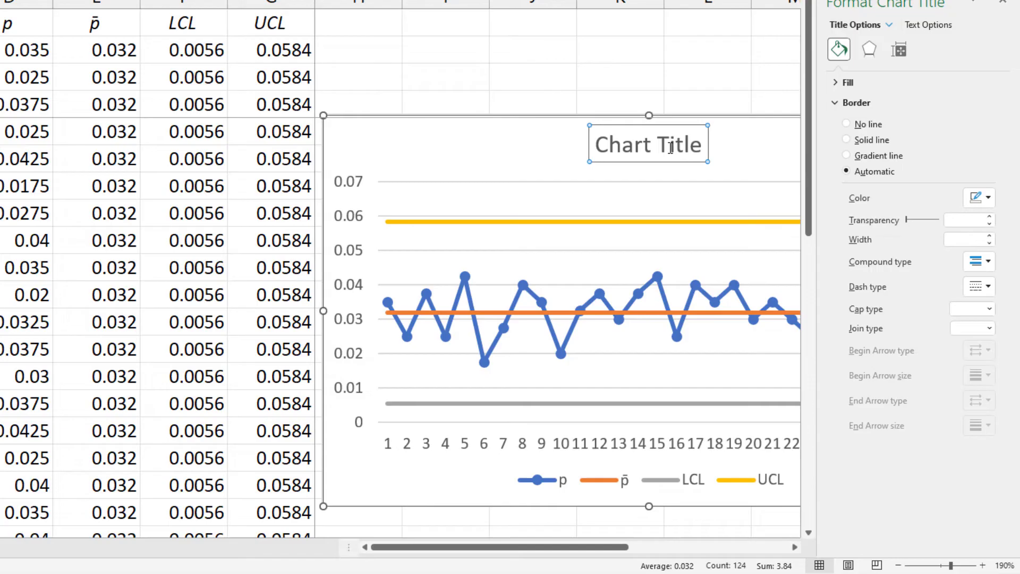
double_click(669, 148)
triple_click(670, 148)
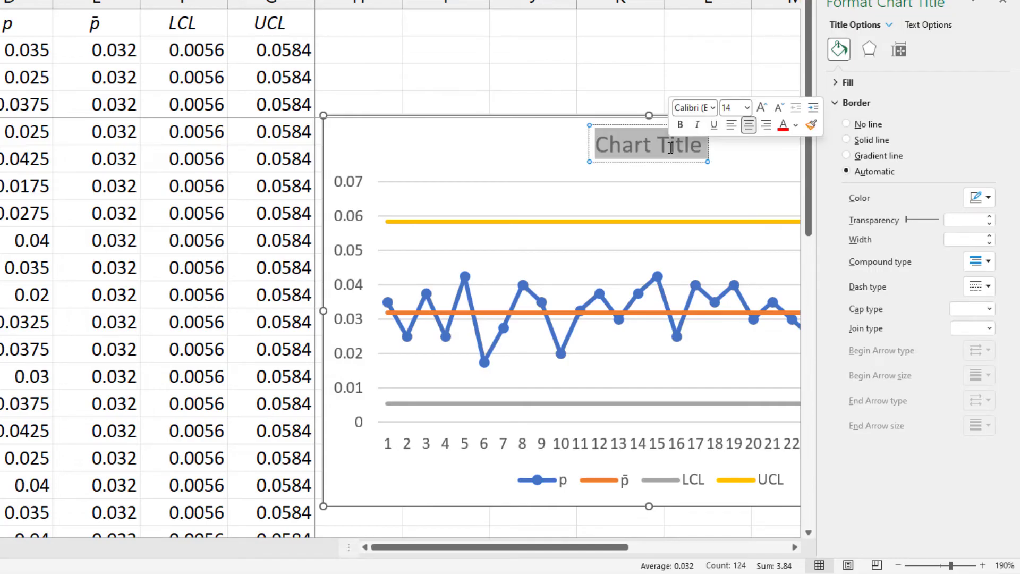
text(p-Chart)
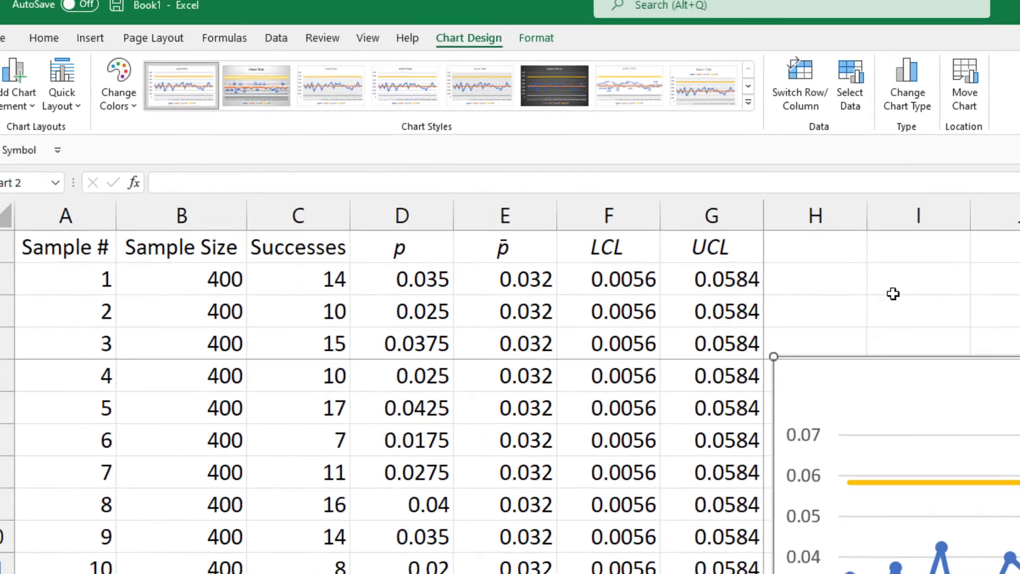
key(Escape)
click(405, 55)
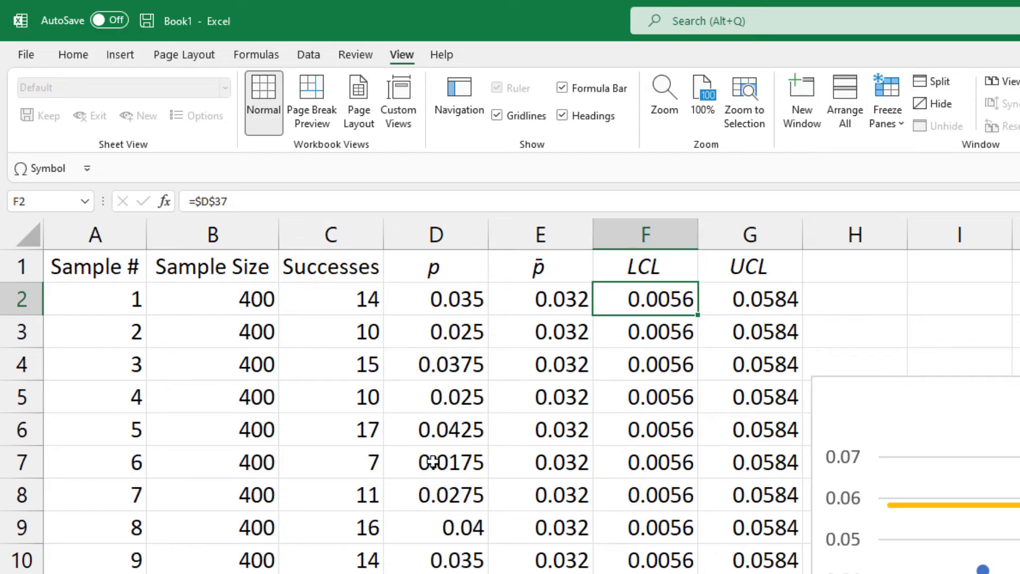
Enter =RANDBETWEEN(200,600) in B2 as the first sample size
click(221, 294)
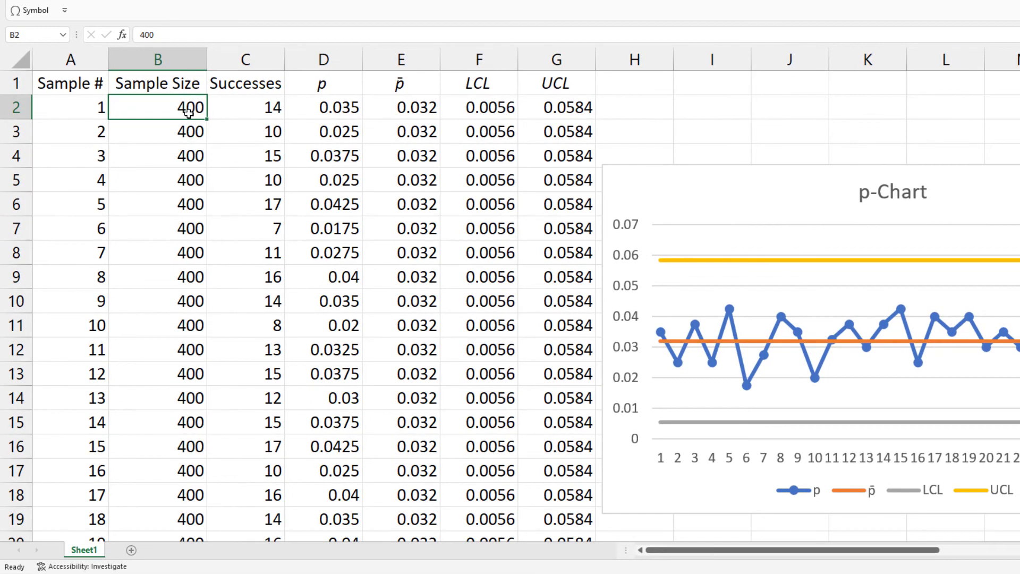
text(=randbe)
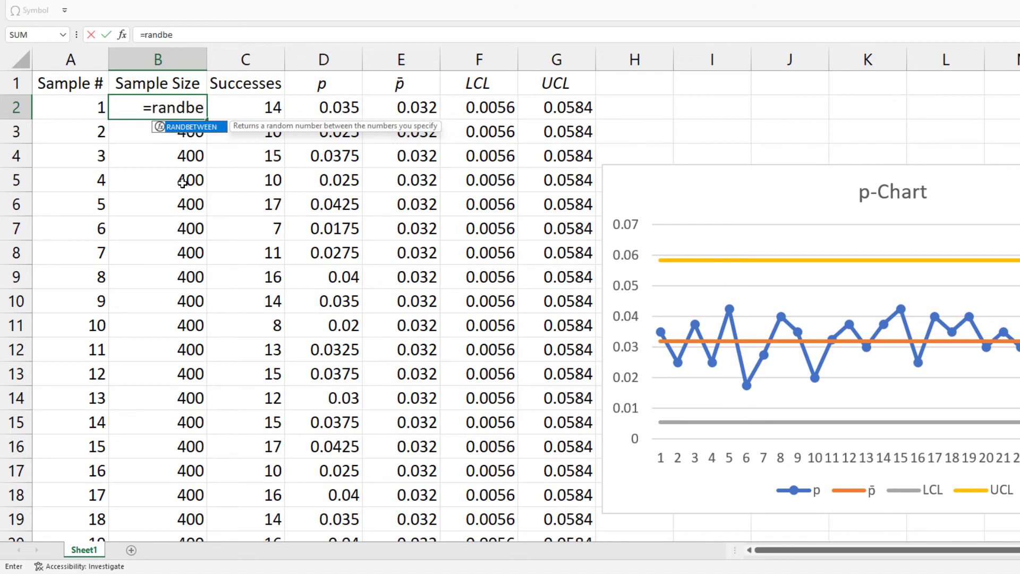
key(Tab)
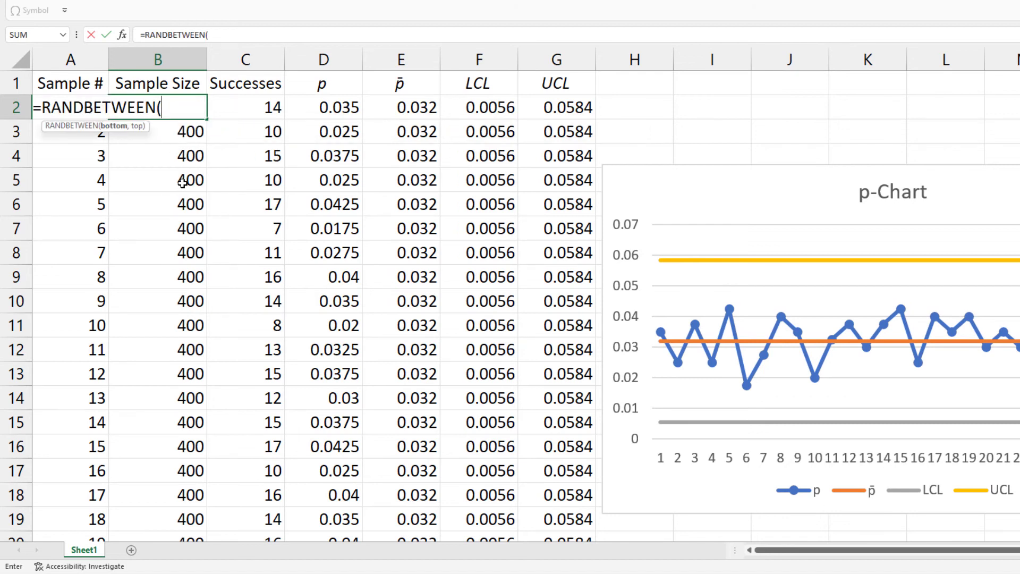
text(200,6)
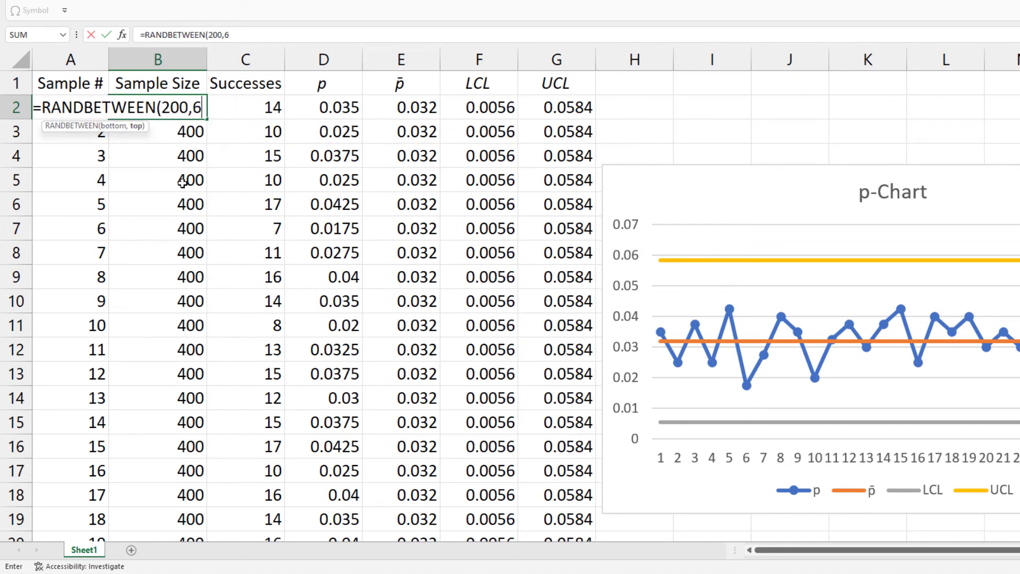
text(00))
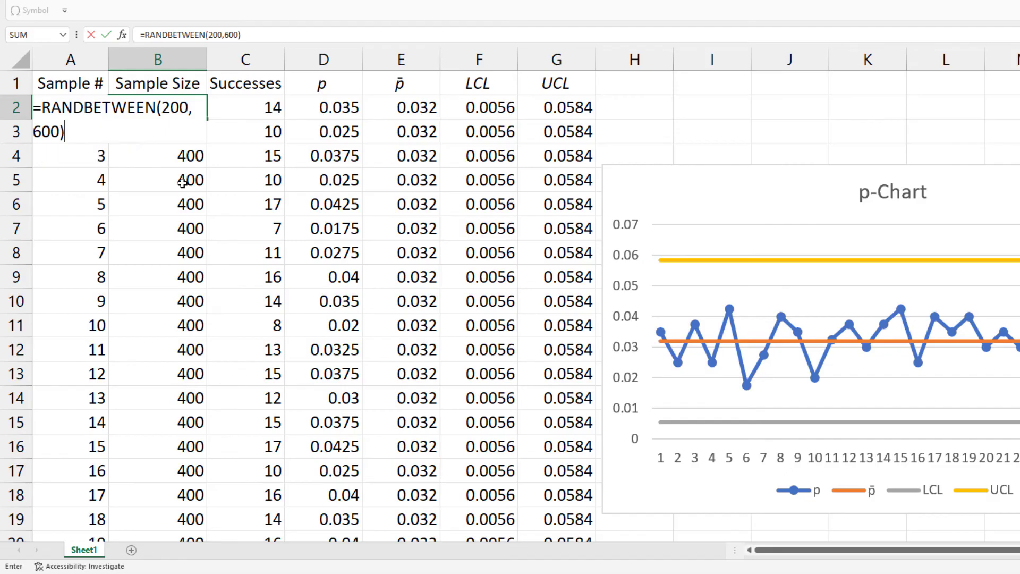
key(Return)
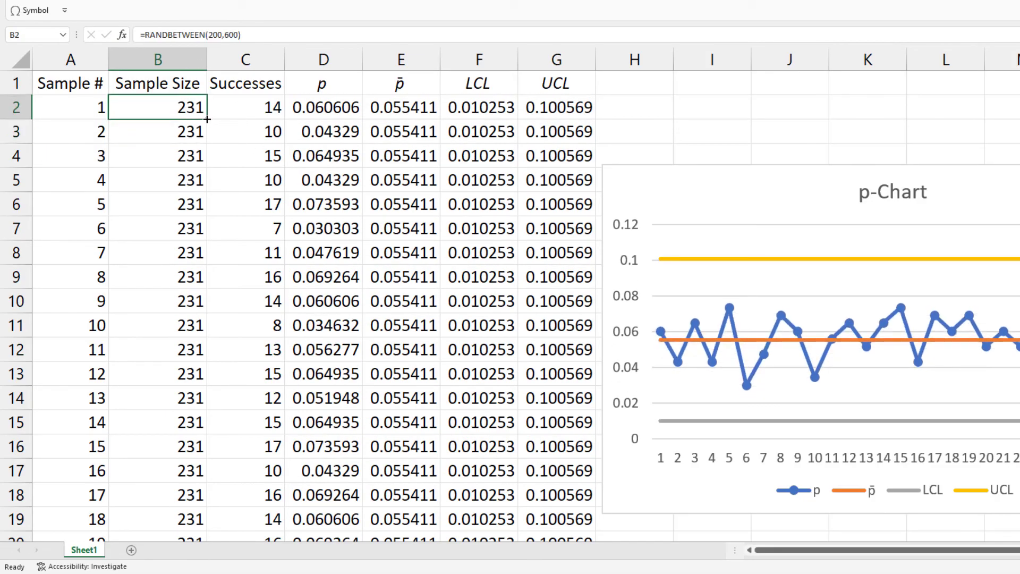
Fill the random formula down through B31 and check the resulting n in D34
double_click(207, 119)
scroll(210, 364, down, 5)
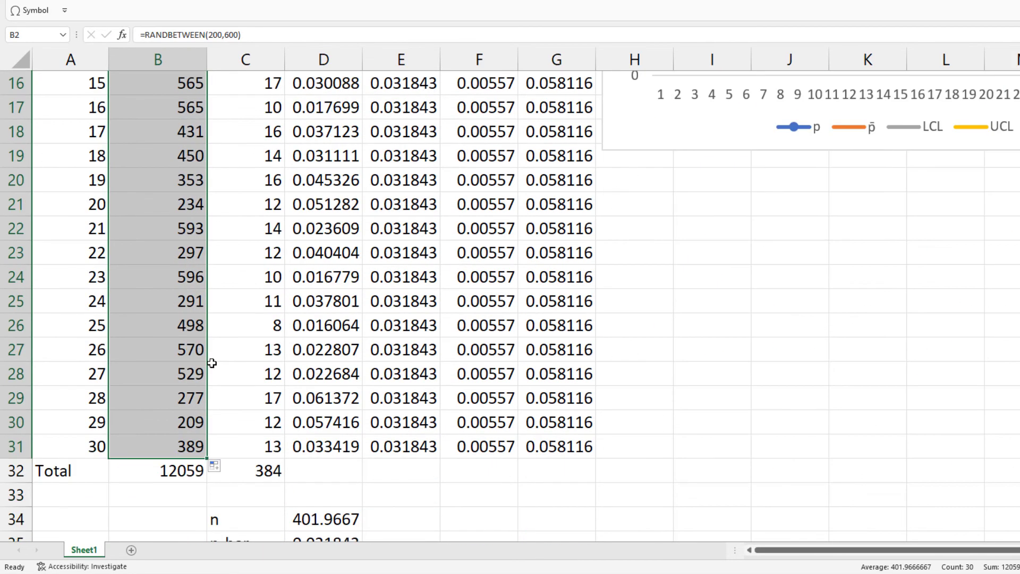
scroll(212, 364, down, 1)
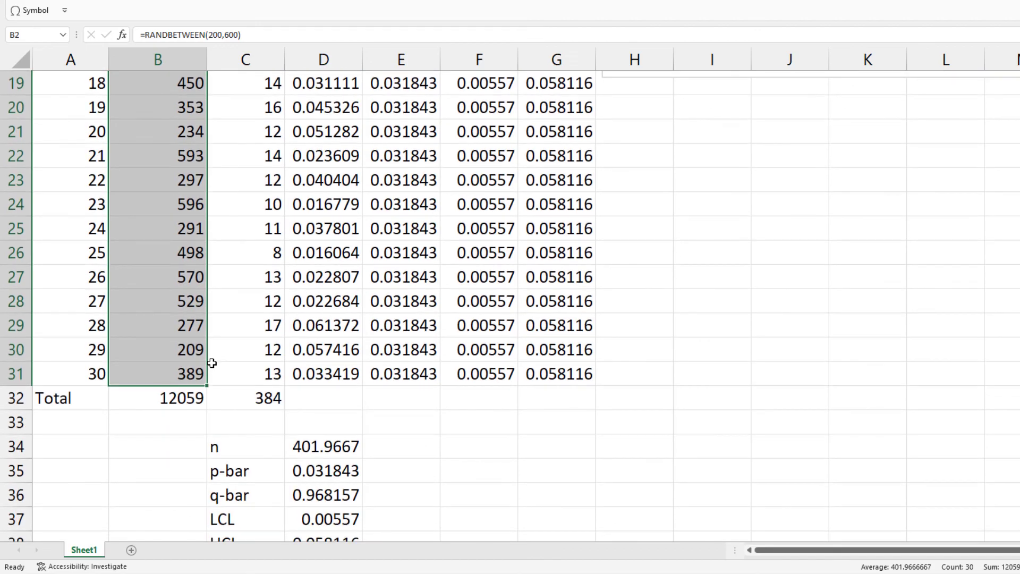
click(313, 444)
scroll(481, 413, up, 2)
scroll(609, 371, up, 4)
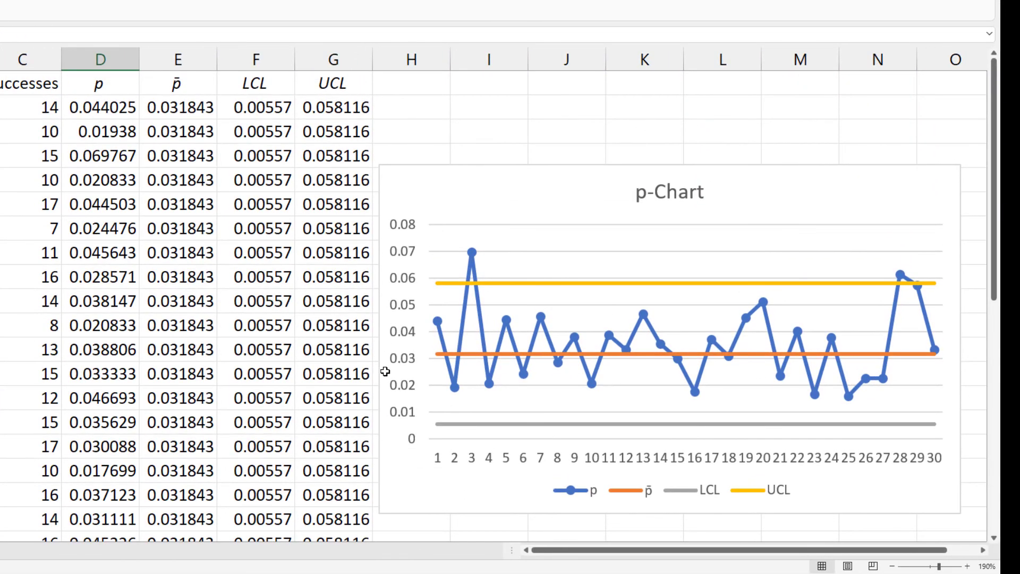